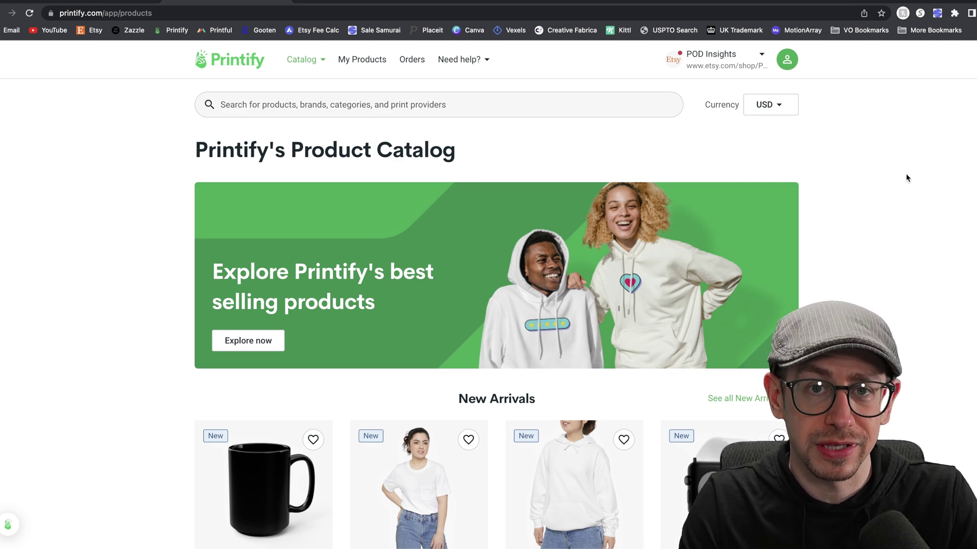
Browse Men's Clothing > T-shirts and open the Unisex Softstyle T-Shirt product page
click(321, 69)
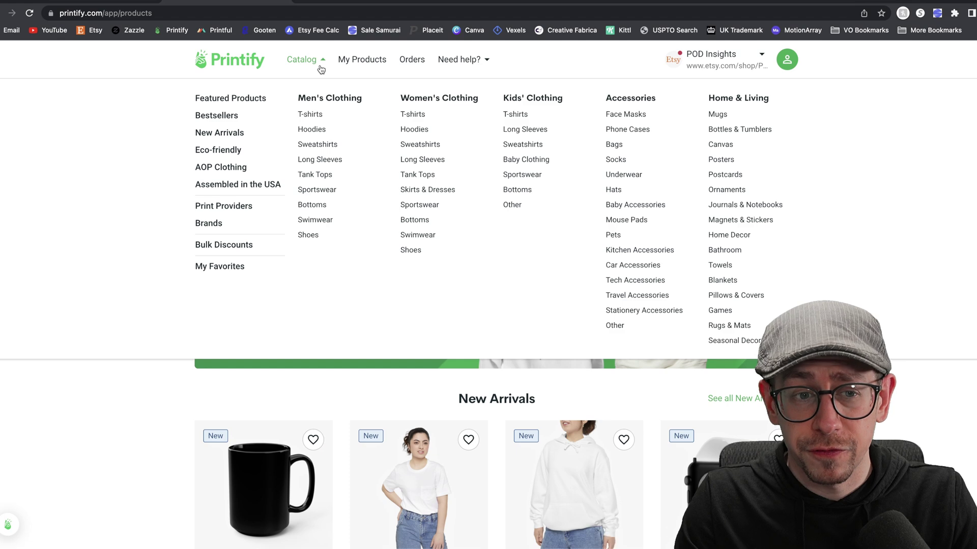
click(316, 115)
scroll(832, 235, down, 3)
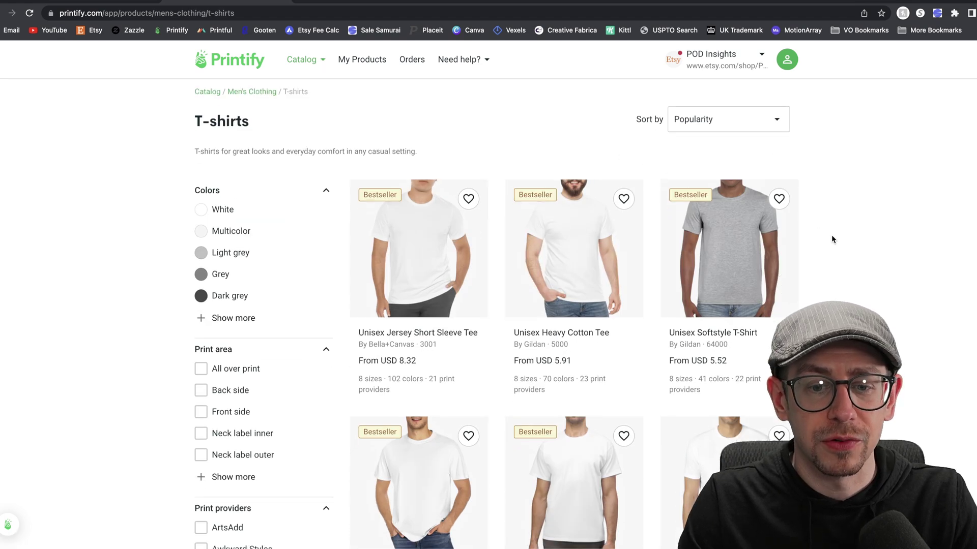
scroll(831, 236, down, 1)
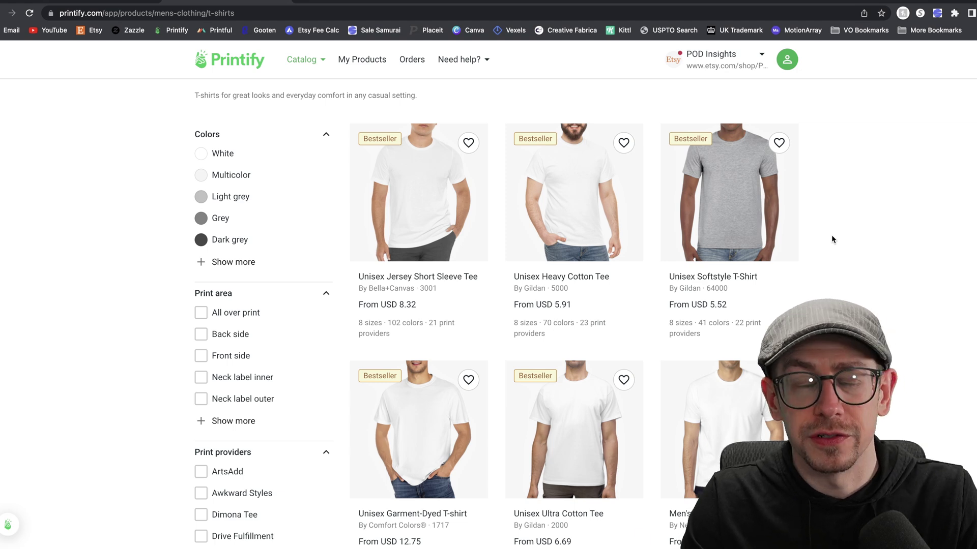
click(732, 226)
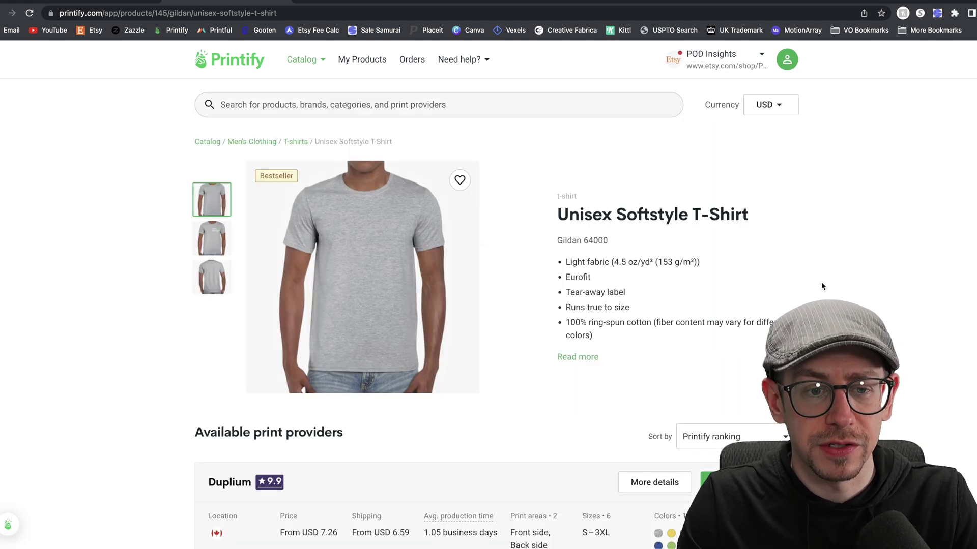
Open Monster Digital's details and expand Sport Grey's per-size prices (USD 9.59–12.12)
scroll(821, 288, down, 3)
scroll(818, 289, down, 4)
click(647, 278)
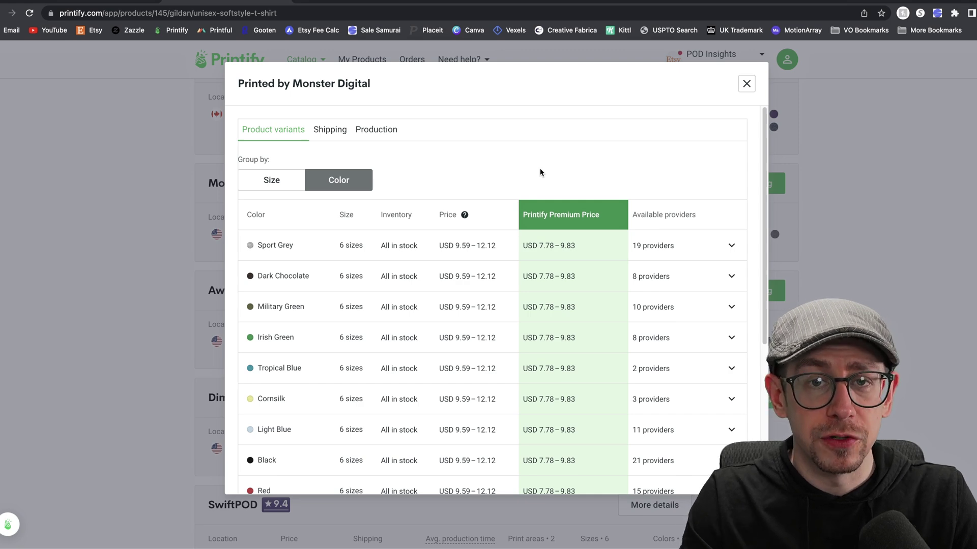
scroll(540, 172, down, 1)
scroll(540, 173, down, 1)
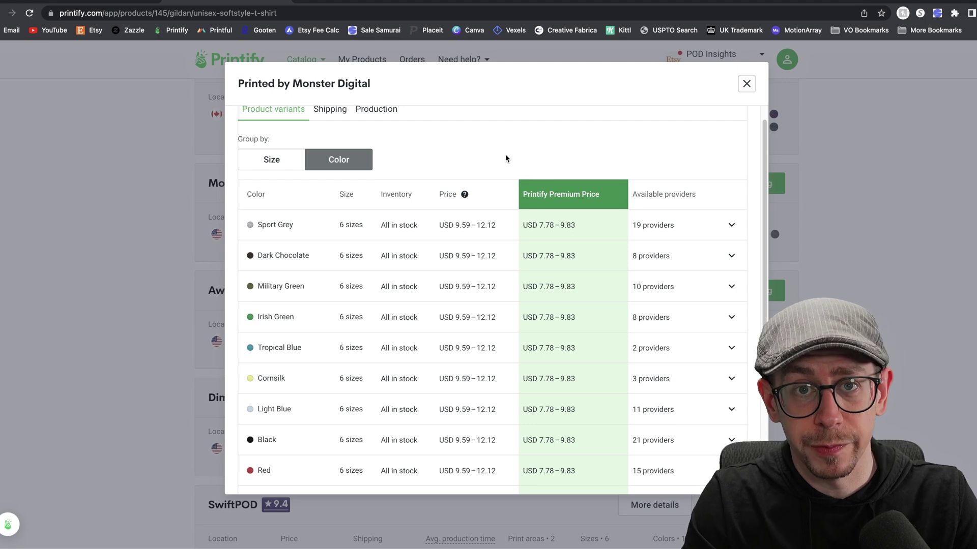
click(510, 218)
scroll(511, 216, down, 3)
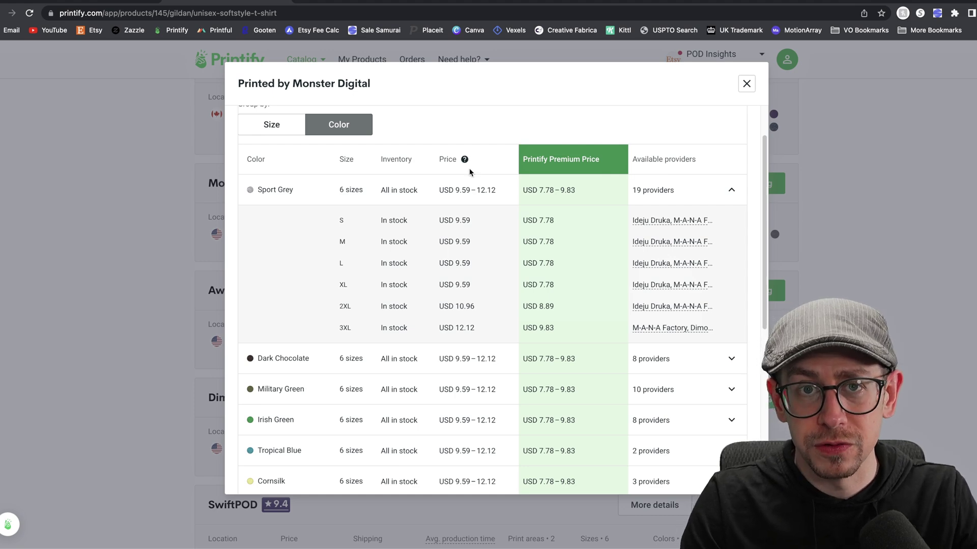
Enter the T-Shirt's $7.78 product cost in cell B2
key(super+Tab)
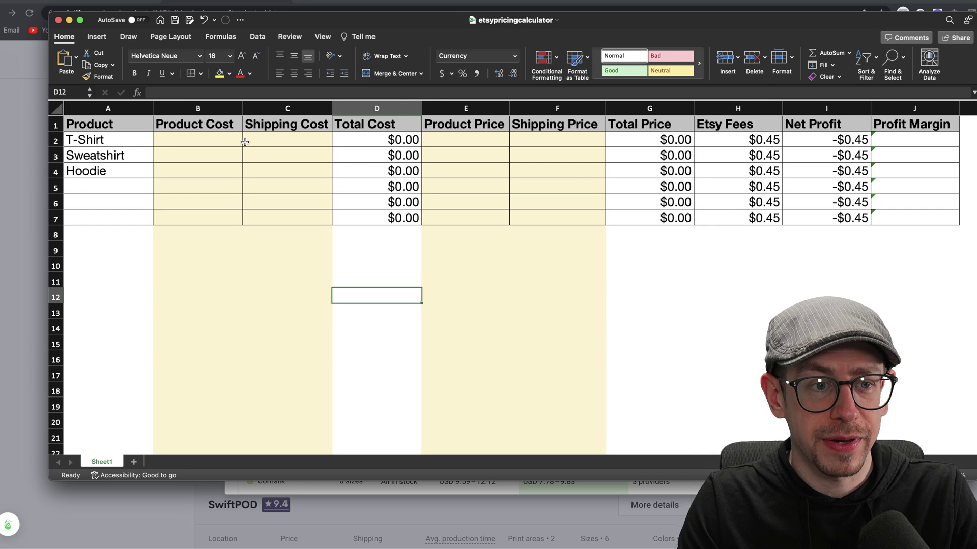
click(209, 143)
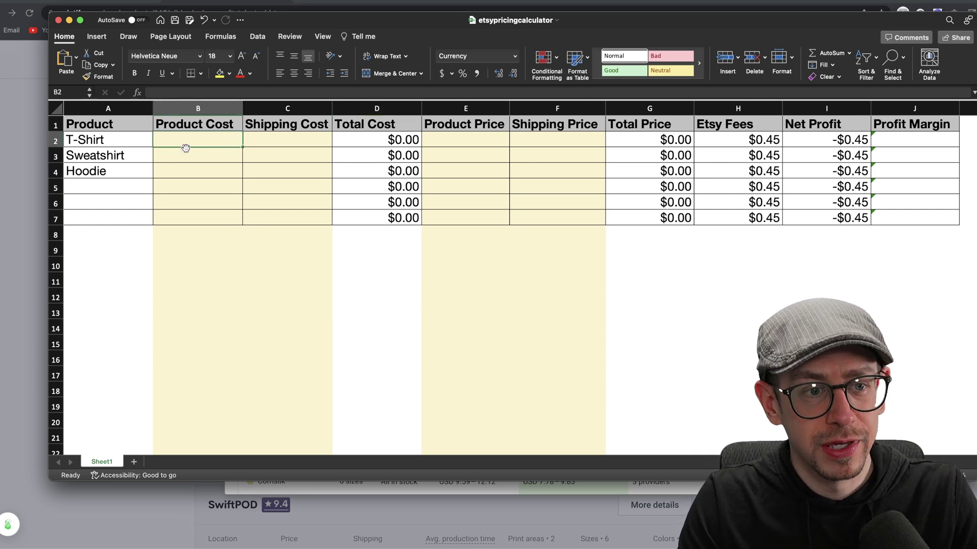
drag(315, 21, 335, 76)
text(7.78)
key(Return)
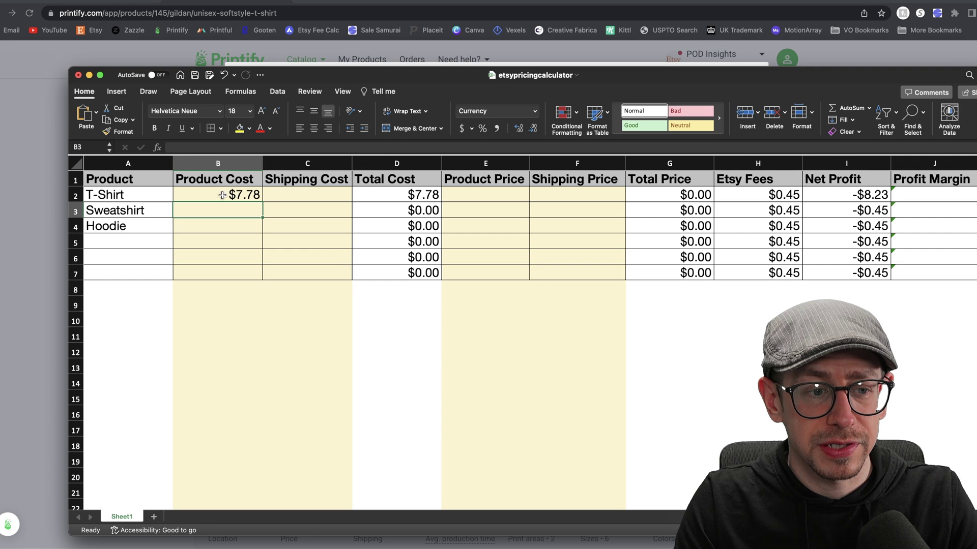
Look up Printify's $4.75 US shipping rate and enter it in C2, giving a $12.53 total
key(super+Tab)
click(328, 130)
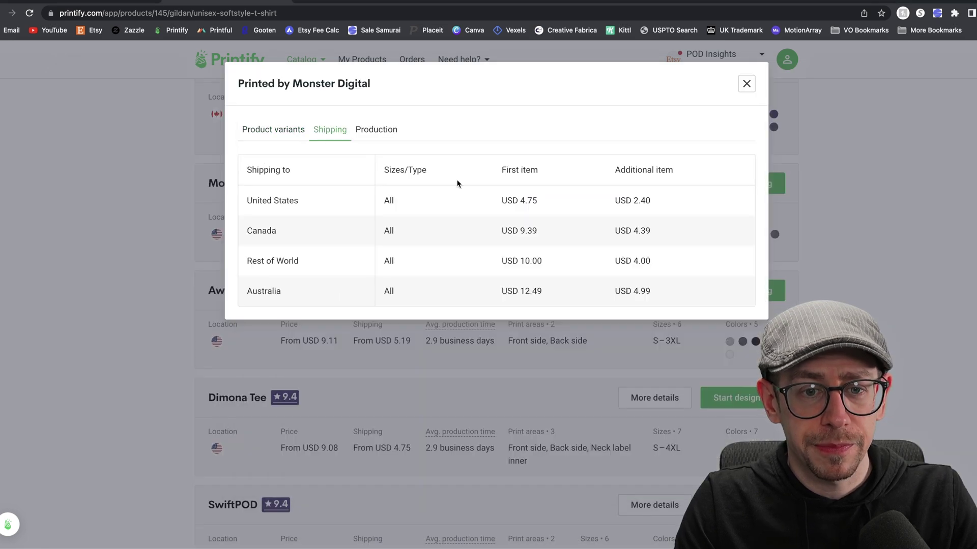
drag(556, 202, 465, 210)
click(547, 185)
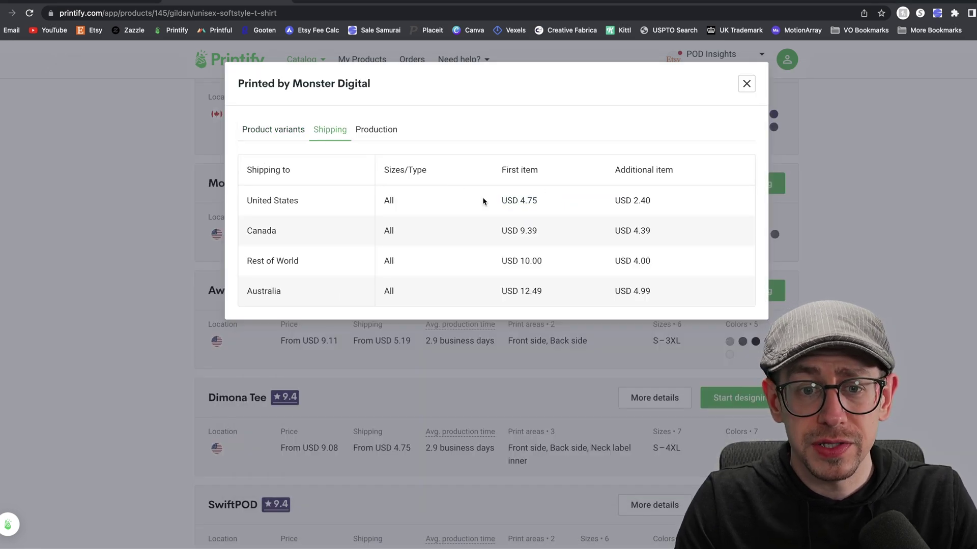
triple_click(534, 204)
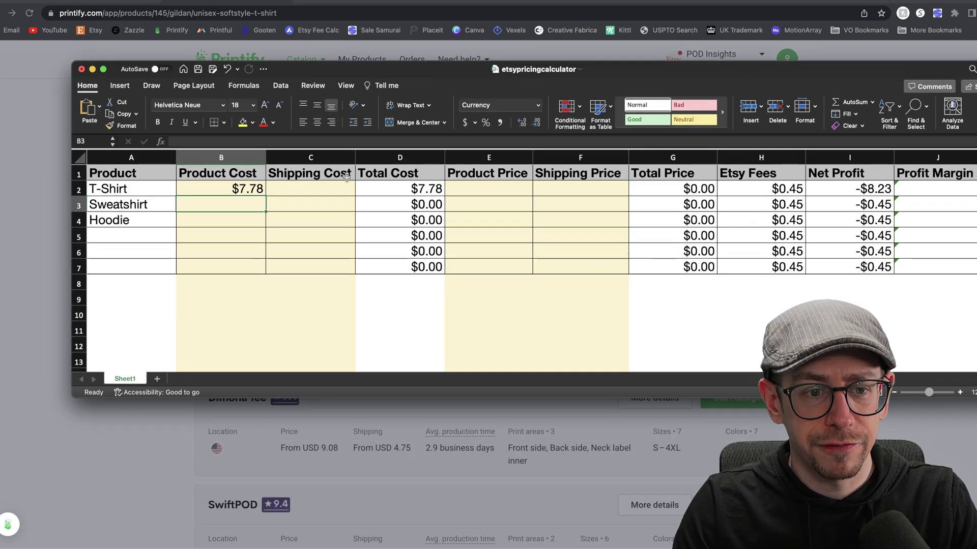
click(329, 190)
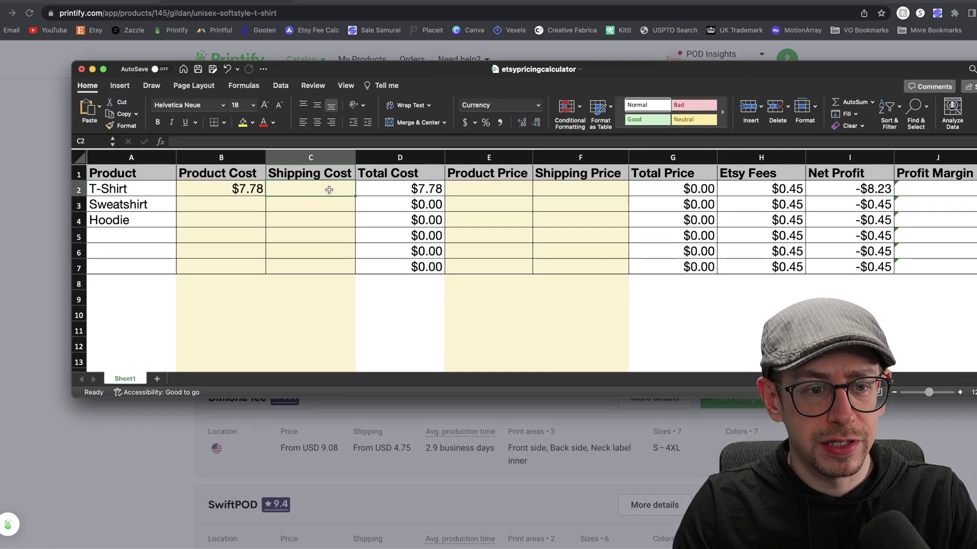
text(4.75)
key(Return)
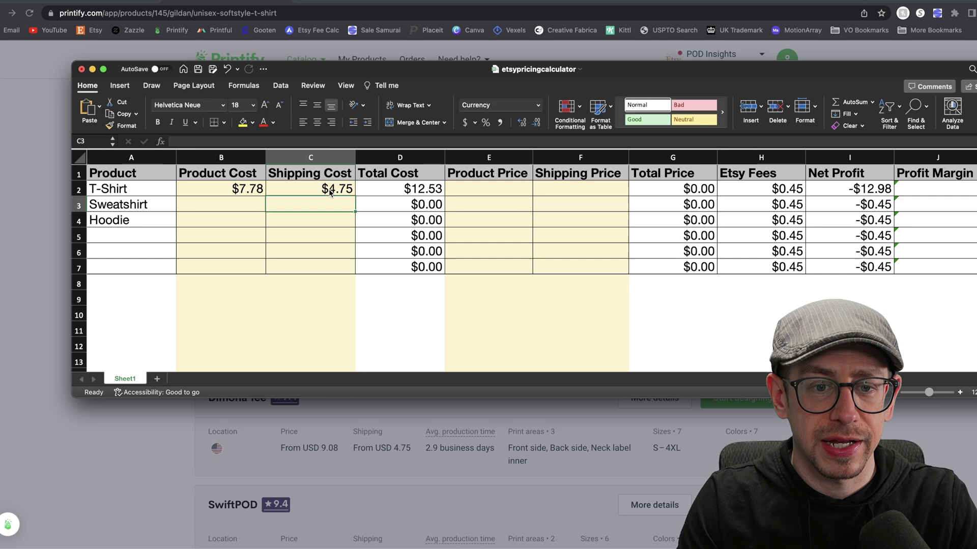
click(394, 189)
drag(654, 74, 605, 22)
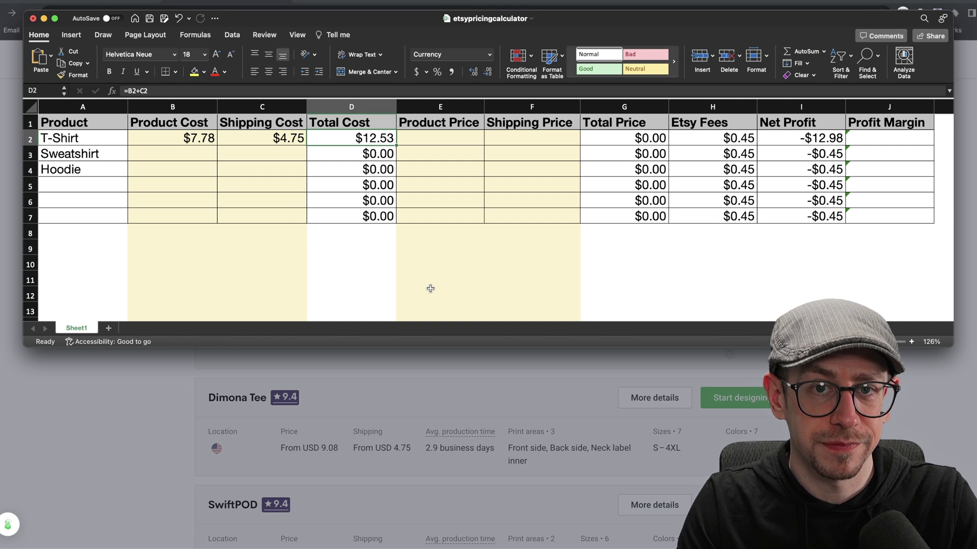
Inspect the Etsy fee formulas in H2 and H3
key(Right)
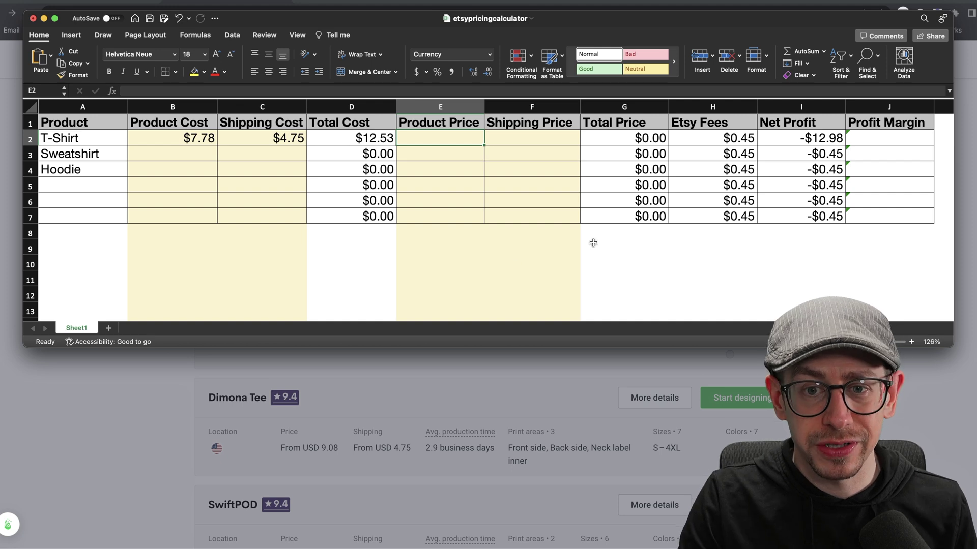
click(714, 152)
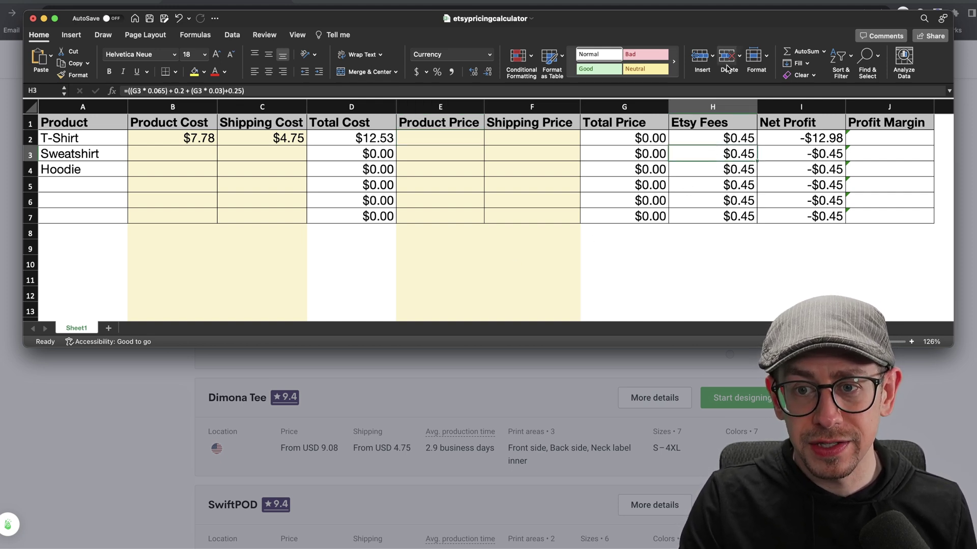
click(734, 135)
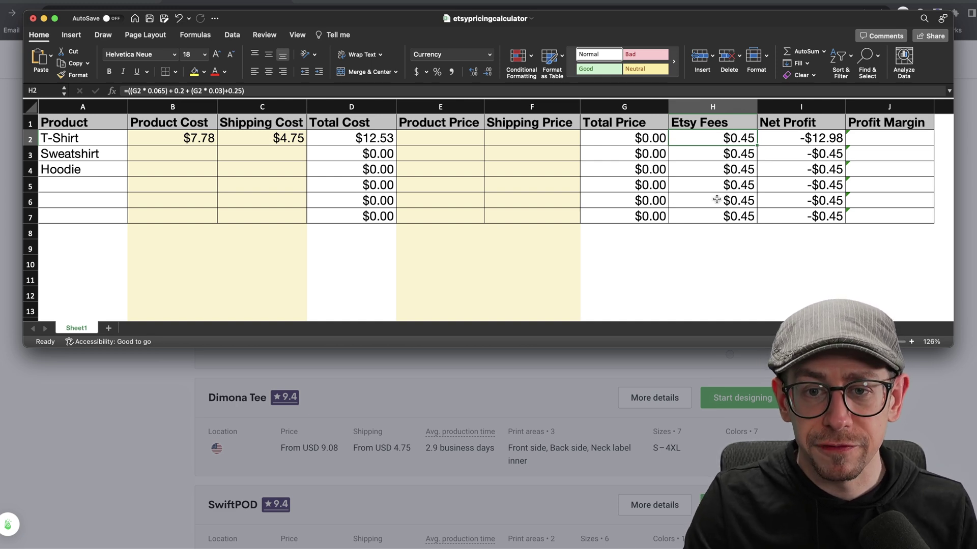
key(Left)
key(Left)
key(Left)
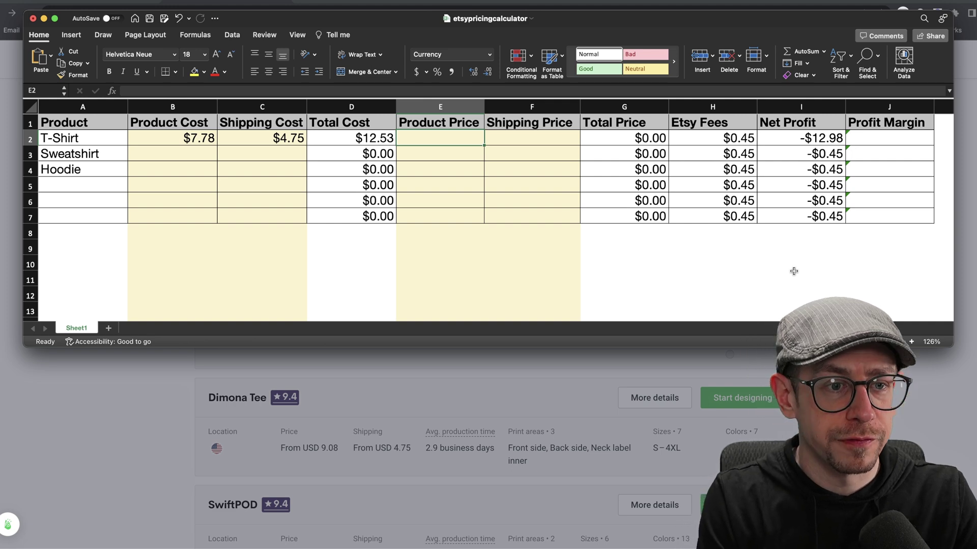
Price the T-Shirt at $22.99 in E2, after trying $24, for a 34.0% margin
text(24)
key(Return)
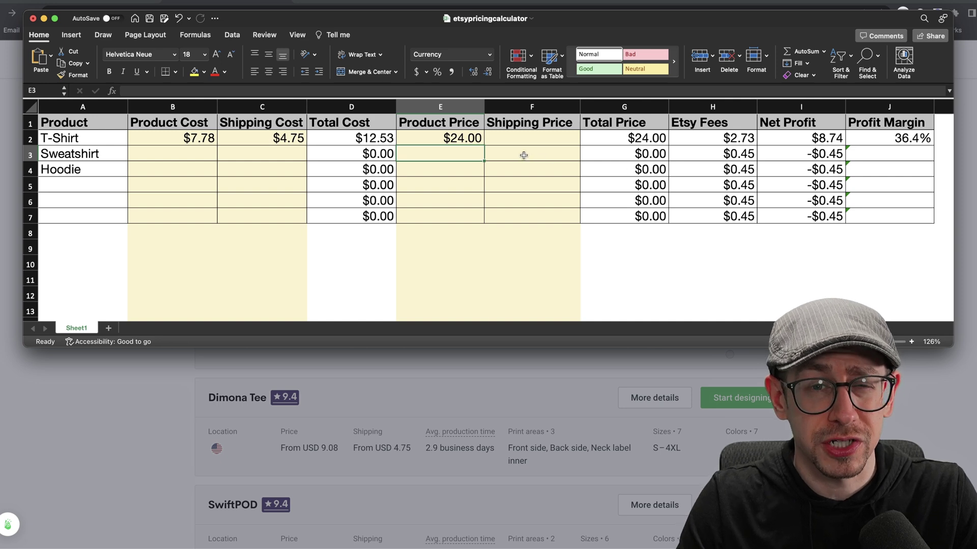
key(Up)
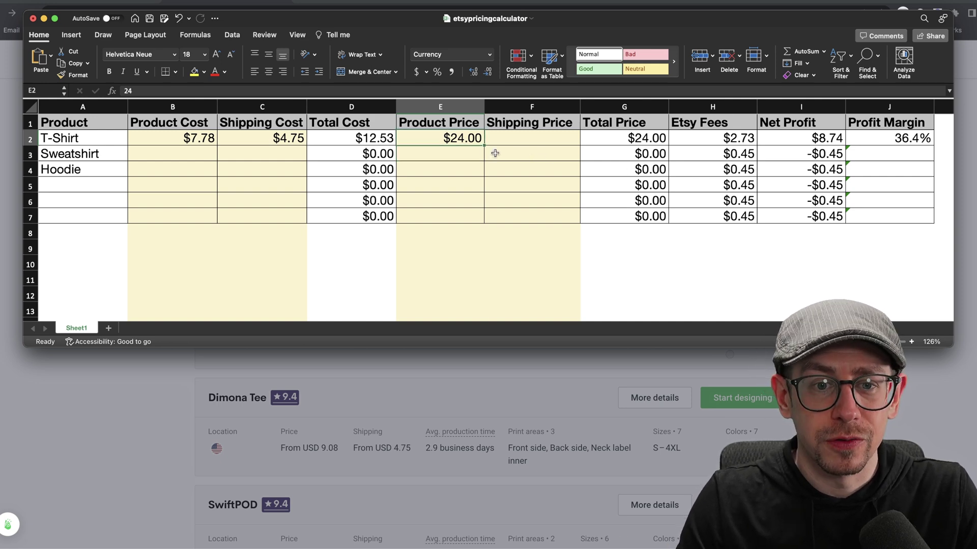
text(22.99)
key(Return)
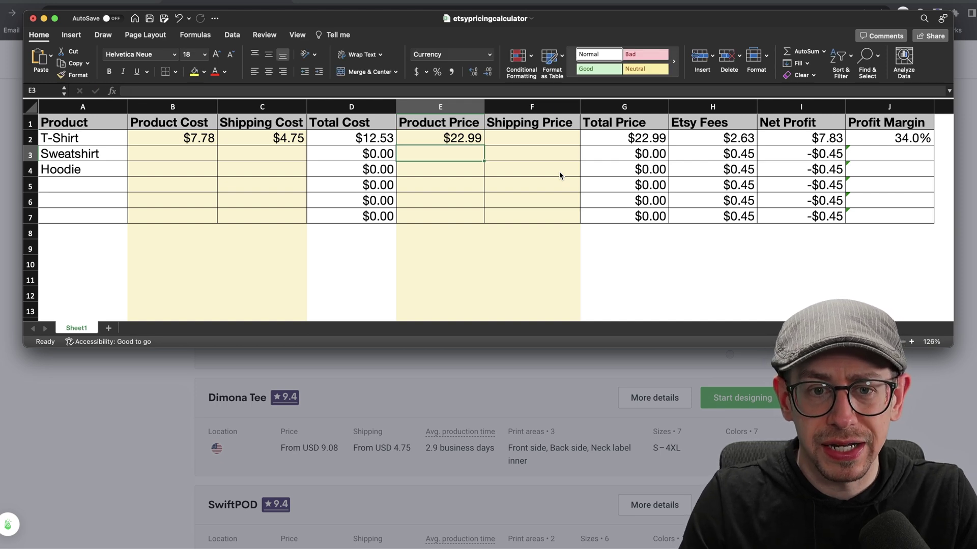
key(Up)
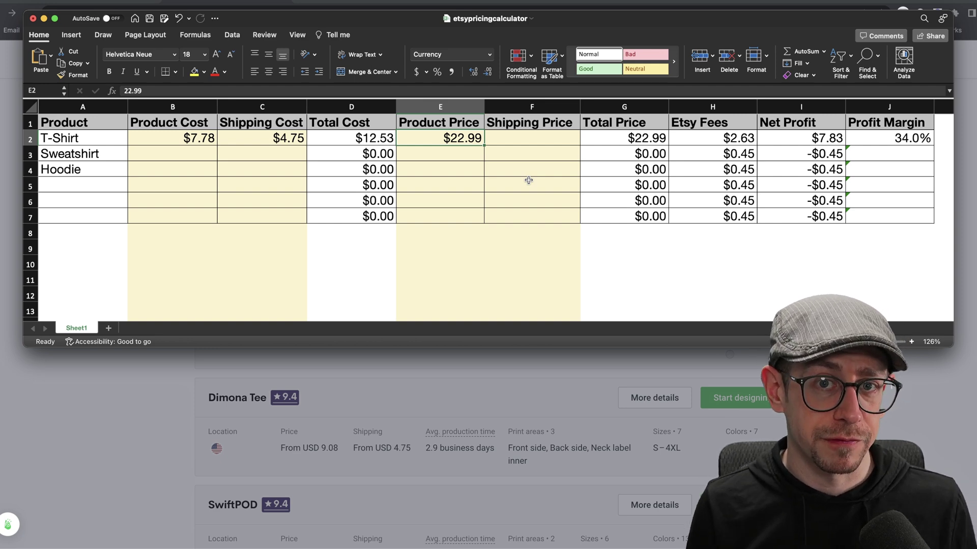
key(Return)
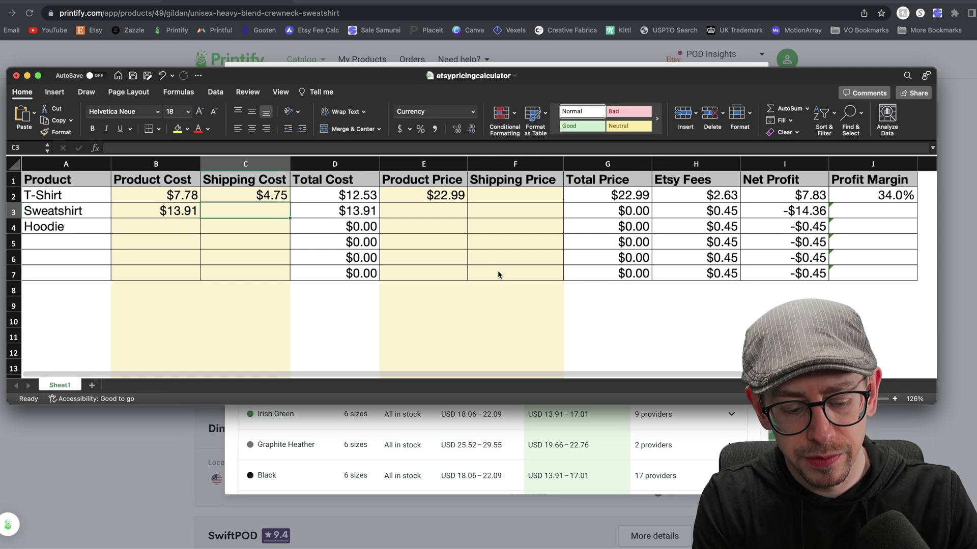
Enter the Sweatshirt's $8.49 shipping cost and set its price to $38.99 for a 31.9% margin
text(8.49)
key(Return)
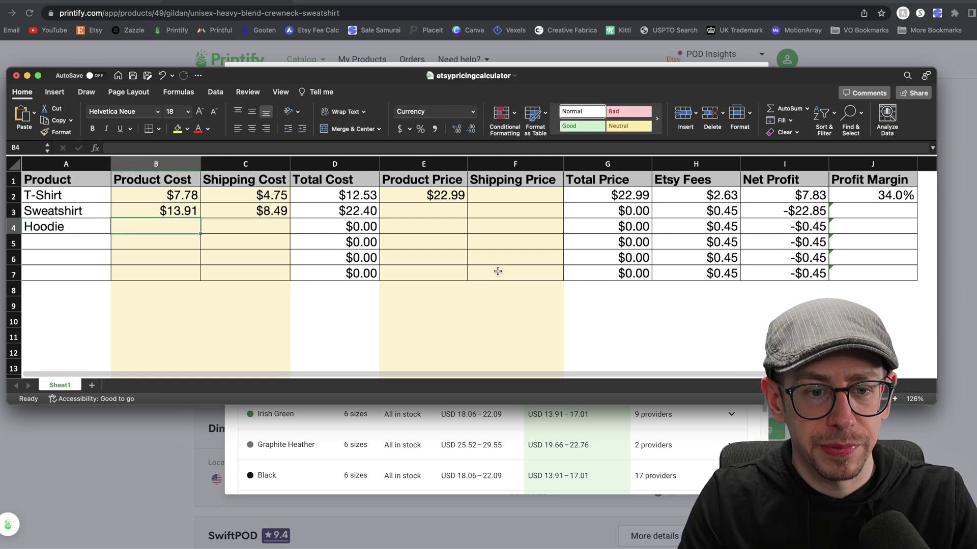
click(434, 208)
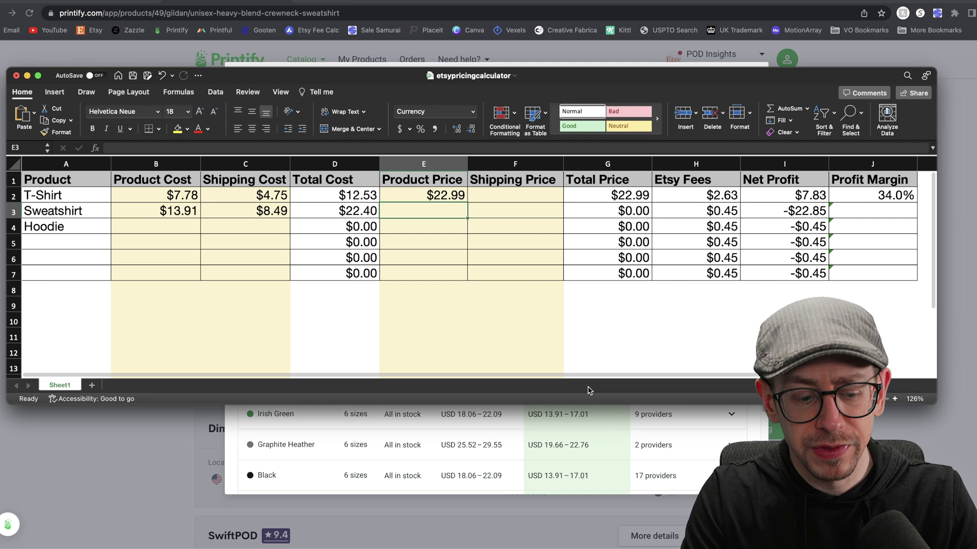
text(36)
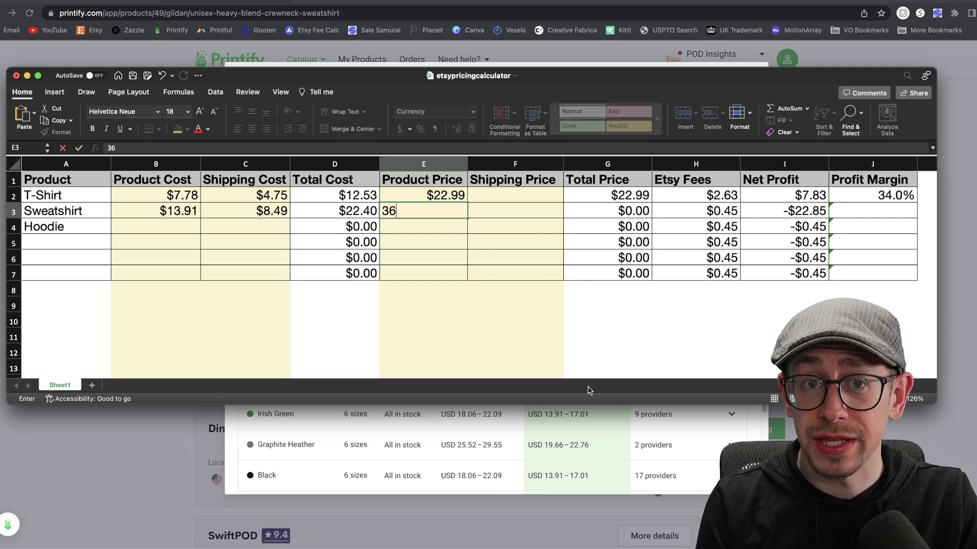
key(Return)
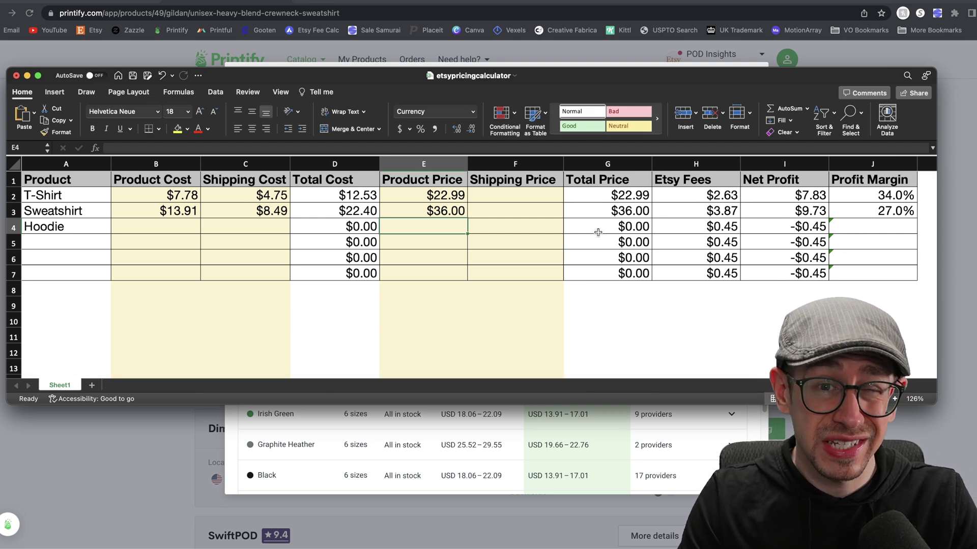
click(419, 212)
text(38.99)
key(Return)
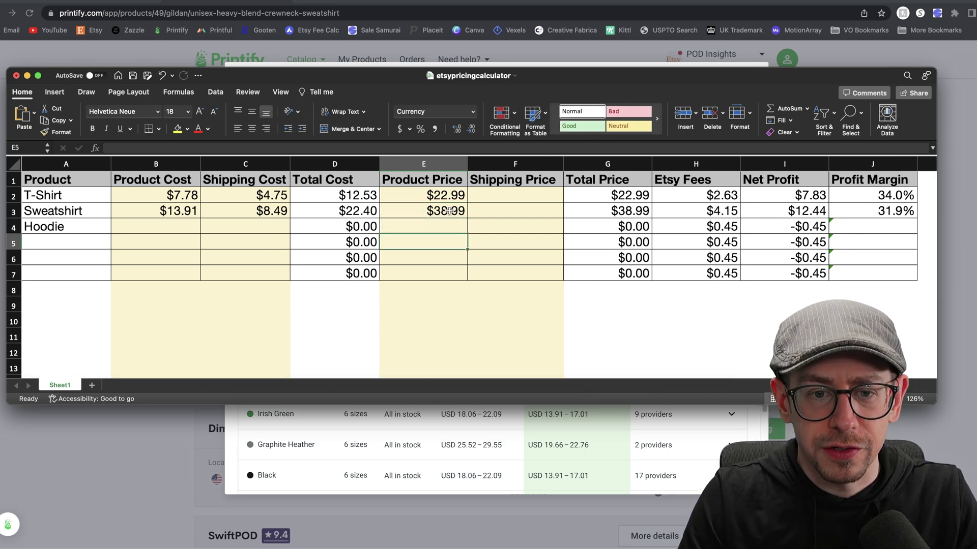
click(449, 211)
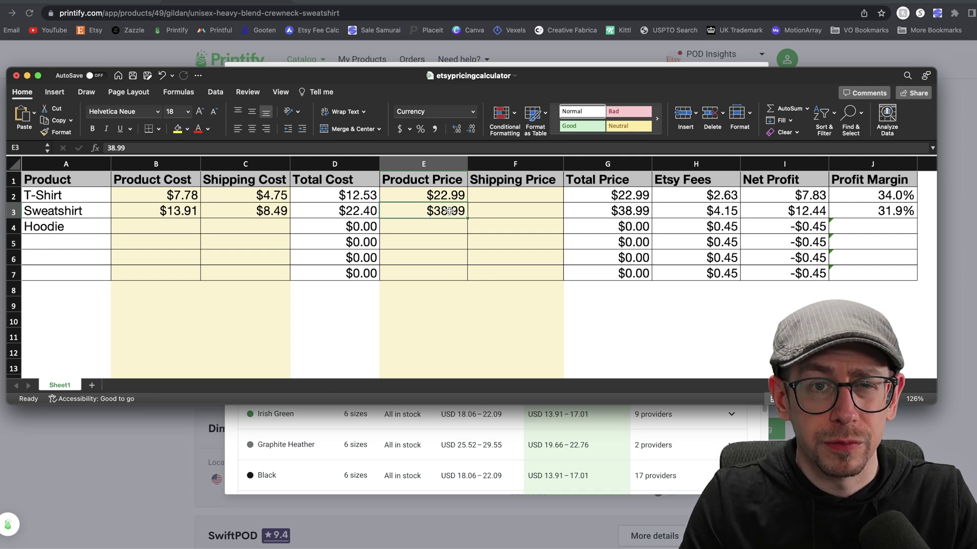
click(482, 248)
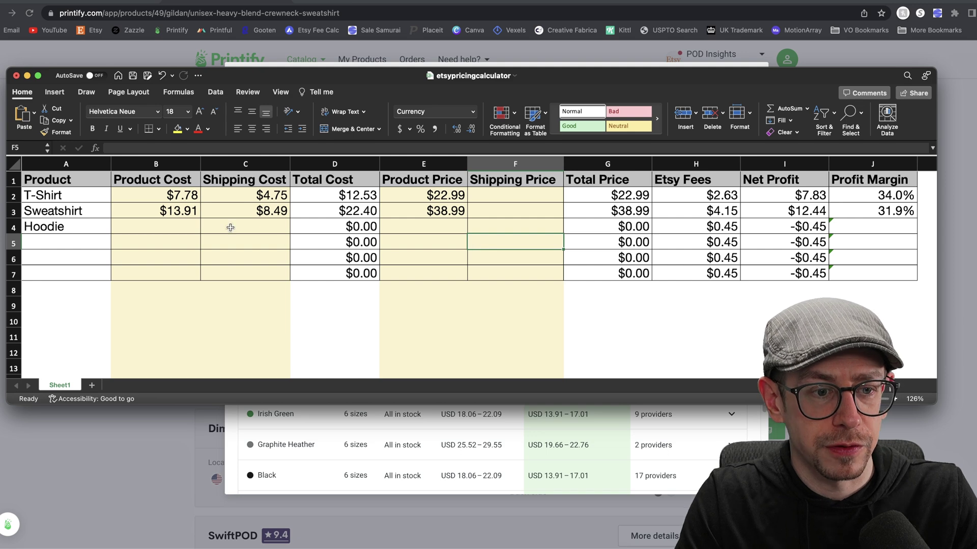
click(185, 226)
Price the Hoodie at $42.99 in E4, after trying $42, netting $13.13
key(super+Tab)
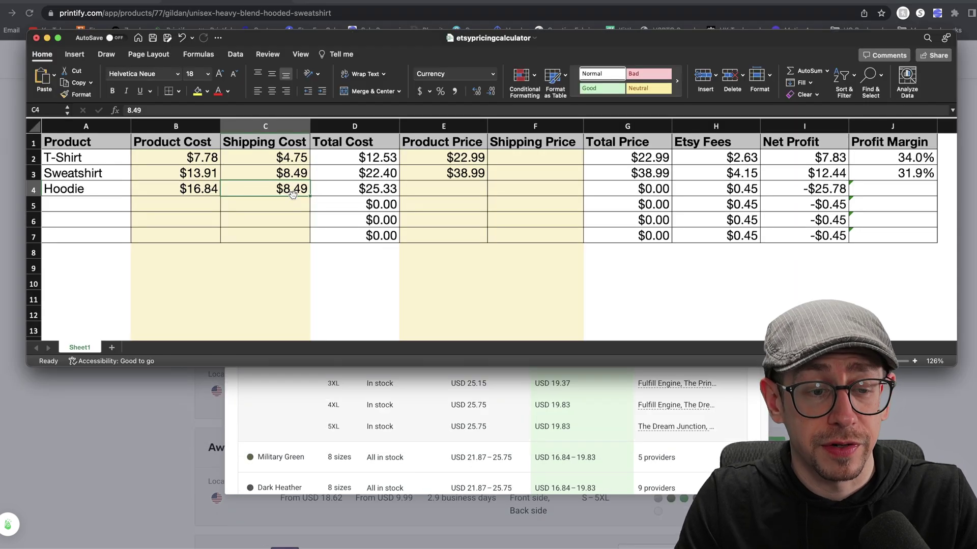
click(351, 190)
click(449, 184)
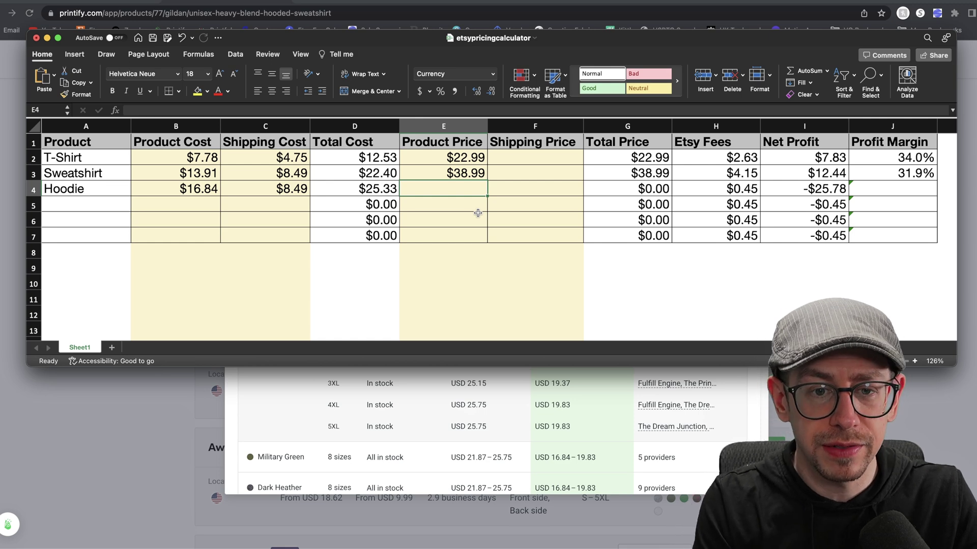
text(42)
key(Return)
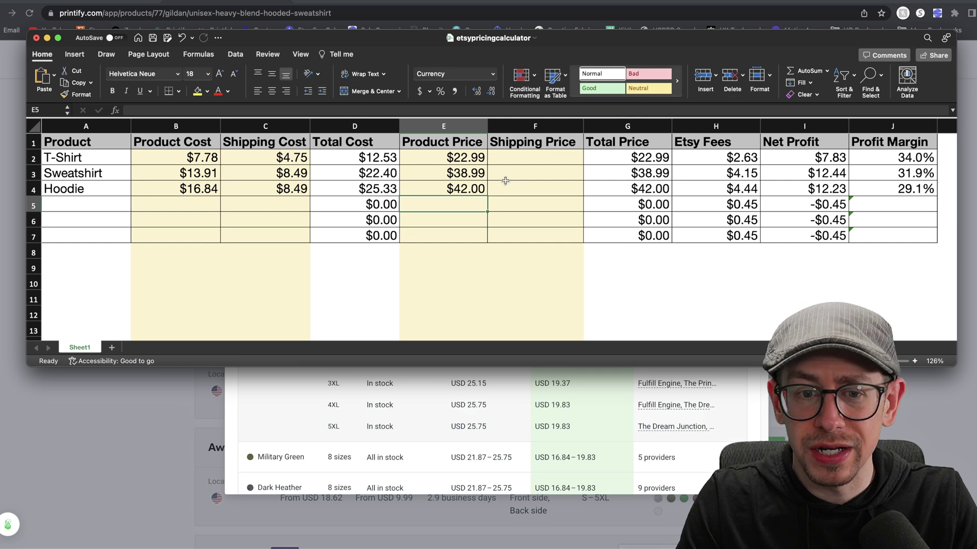
click(456, 185)
text(42.99)
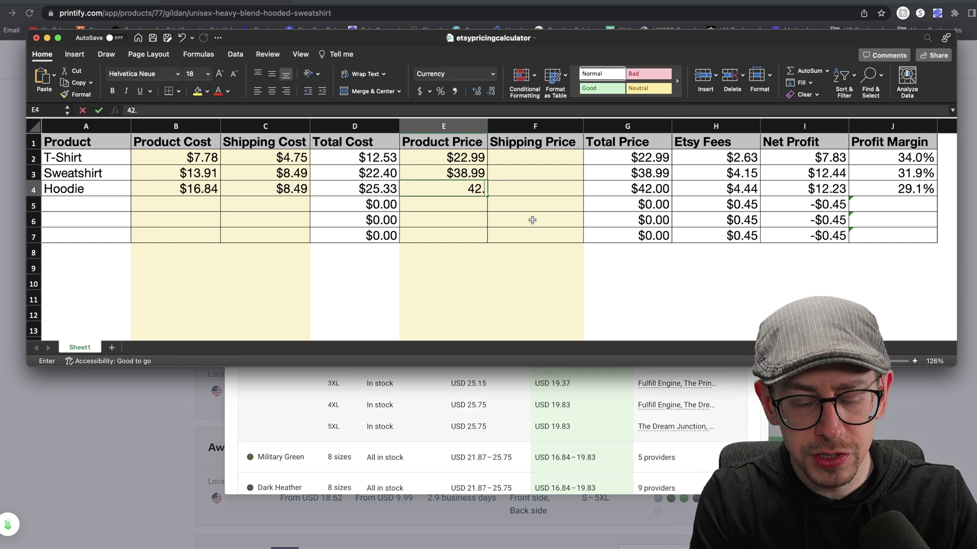
key(Return)
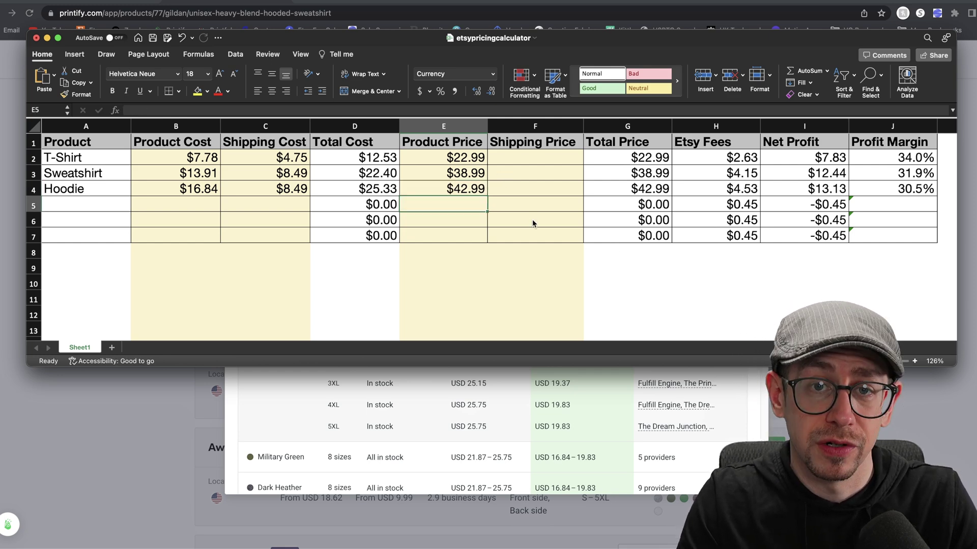
click(476, 269)
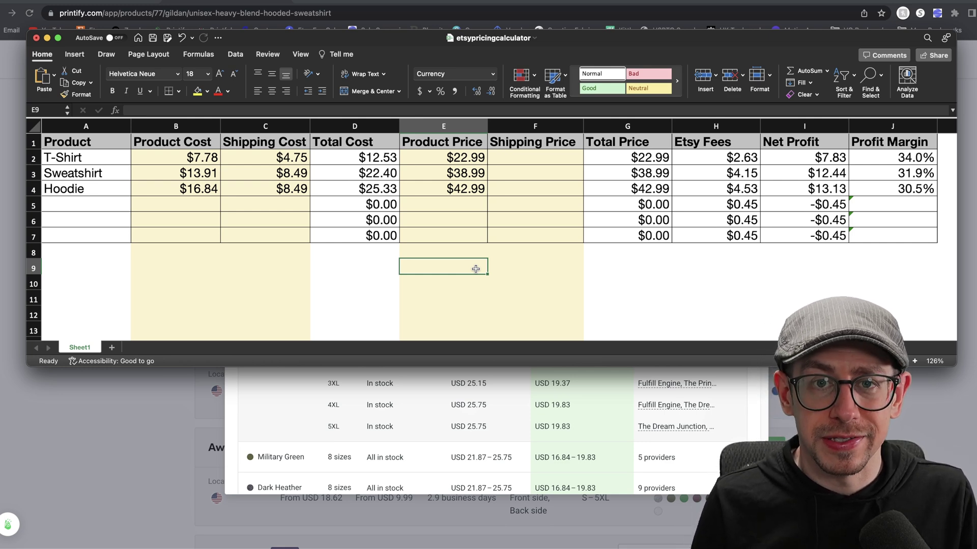
Set the T-Shirt price to $21.99 and compare the product and shipping price columns
click(472, 153)
text(21.99)
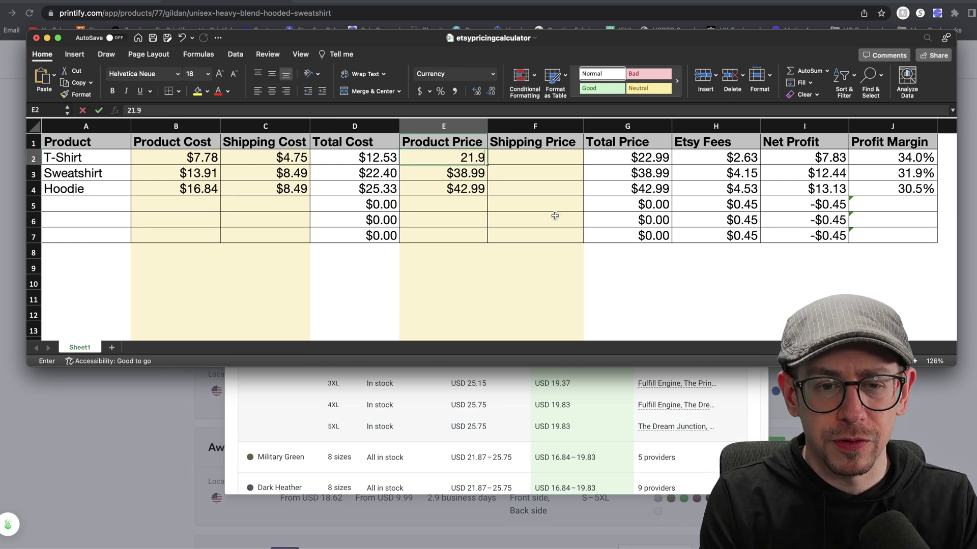
key(Return)
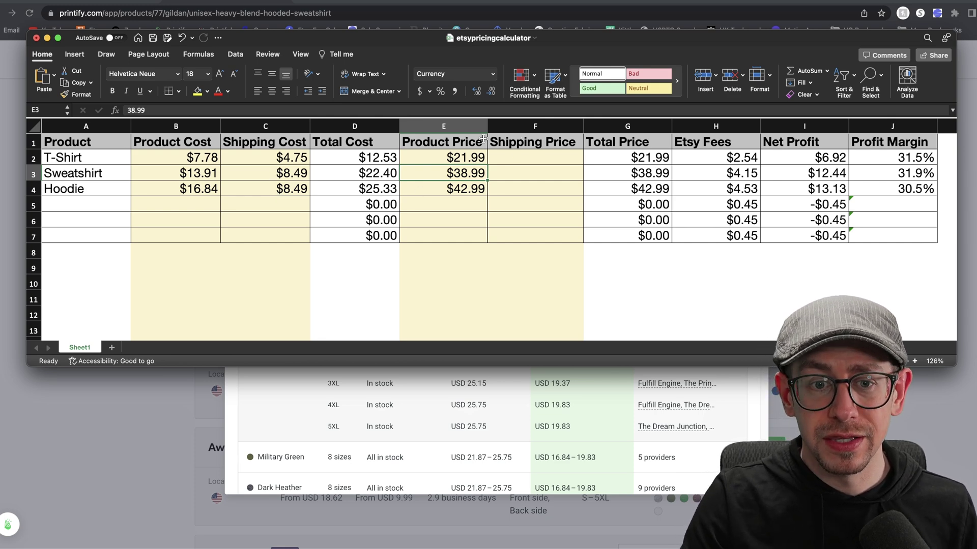
drag(473, 141, 468, 189)
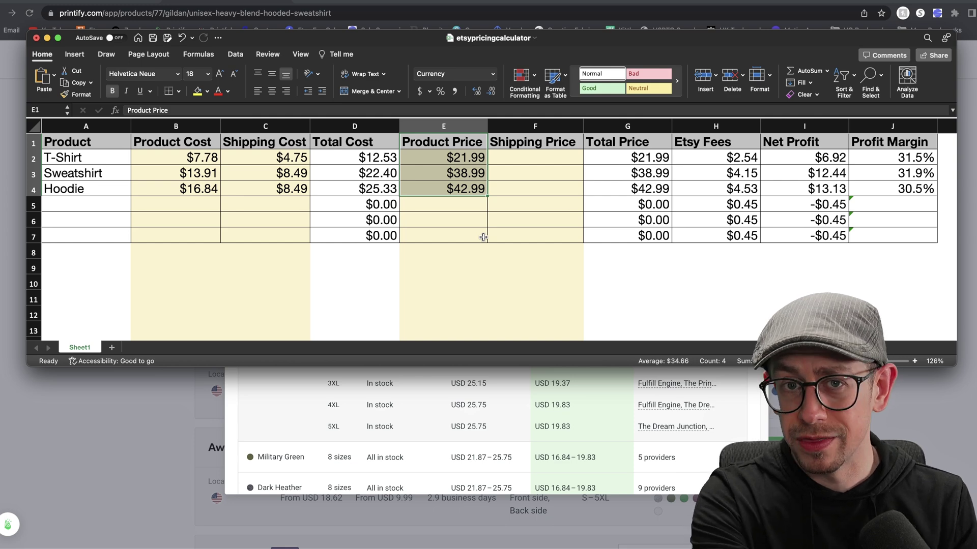
click(534, 158)
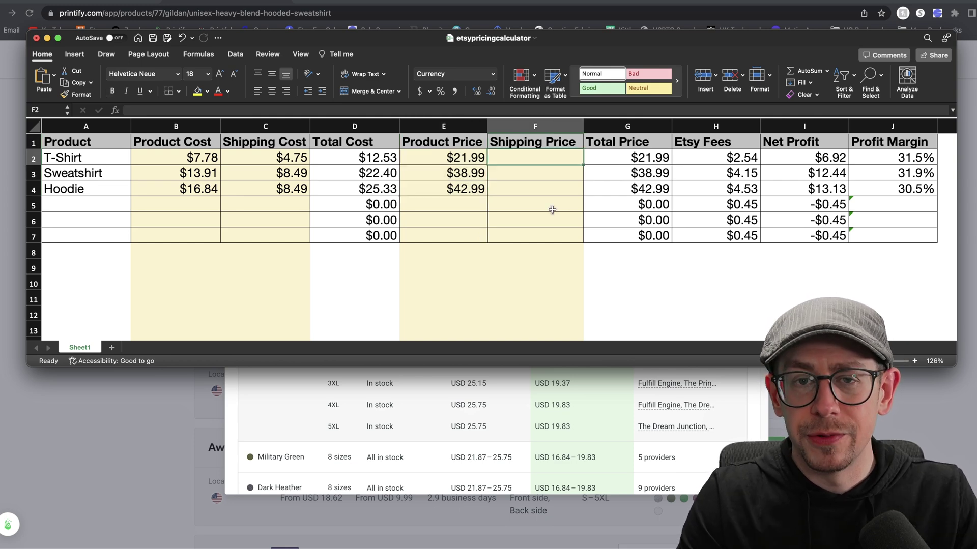
click(558, 186)
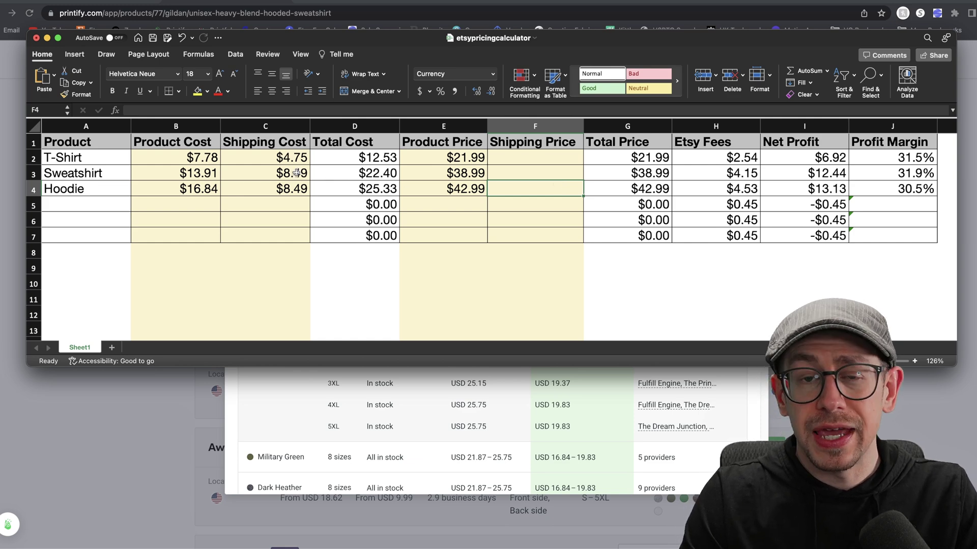
click(520, 201)
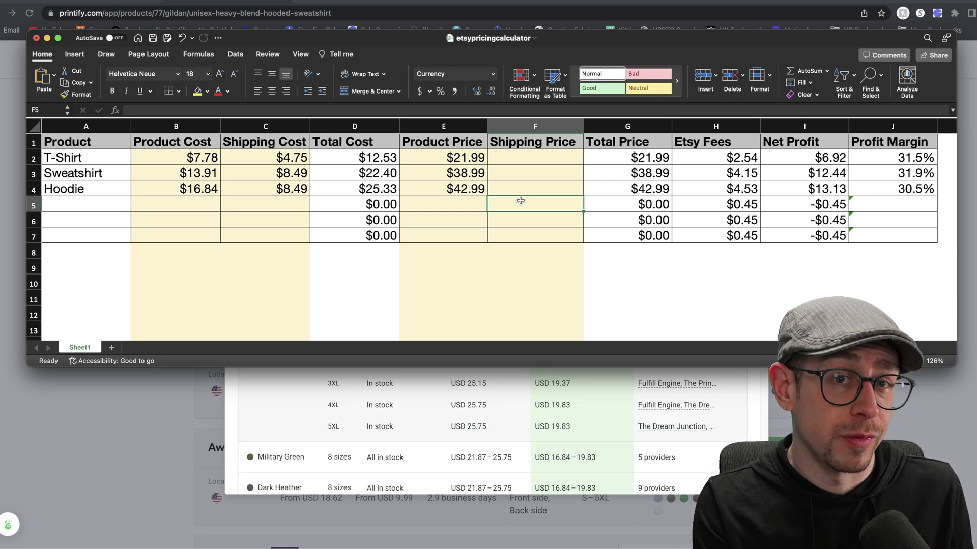
key(Up)
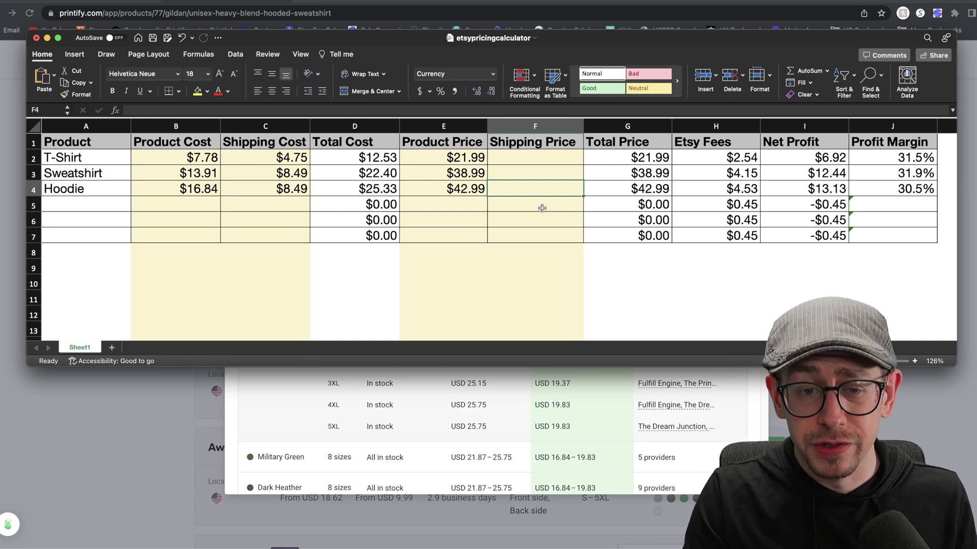
click(539, 162)
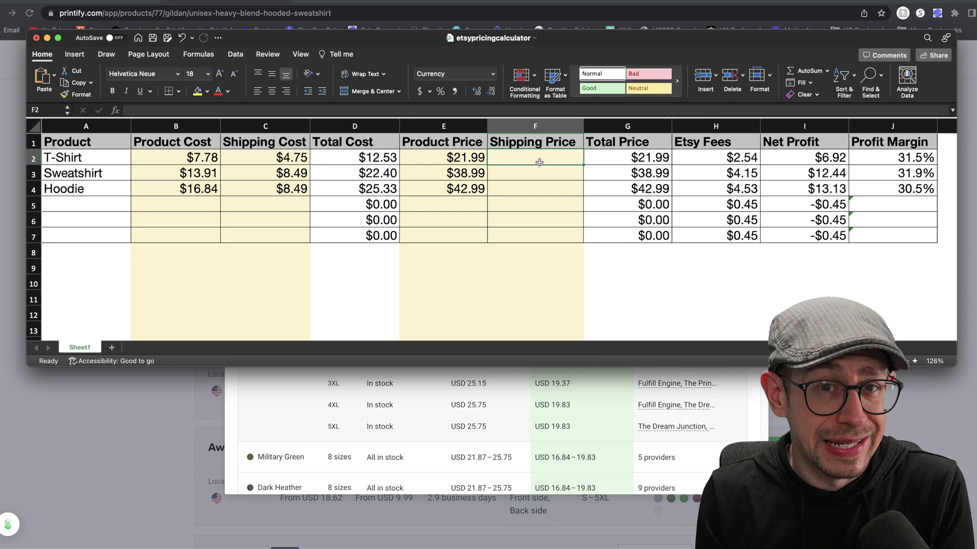
Add $4.00 shipping in F2, fill it to F4, and lower prices to $17.99, $34.99, $38.99
text(4.99)
key(BackSpace)
key(BackSpace)
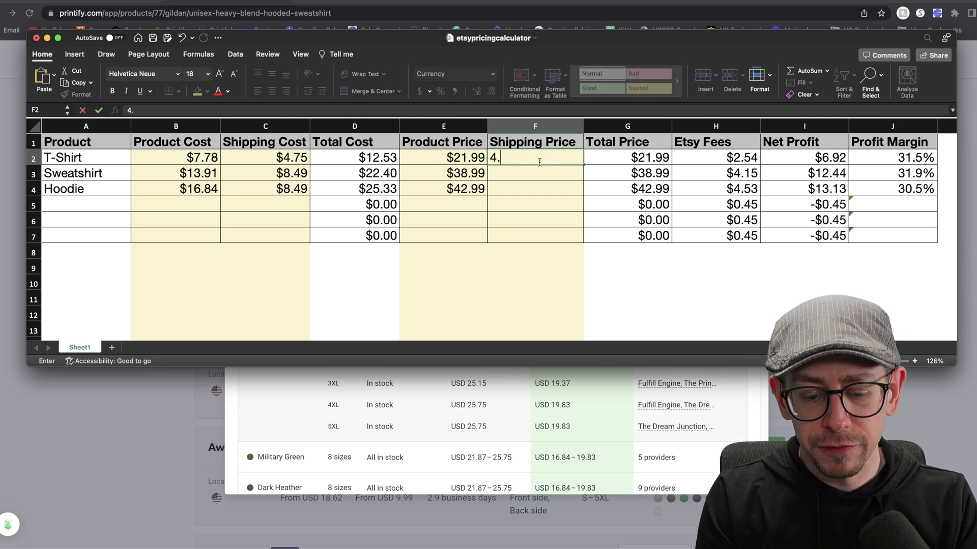
text(00)
key(Return)
click(506, 158)
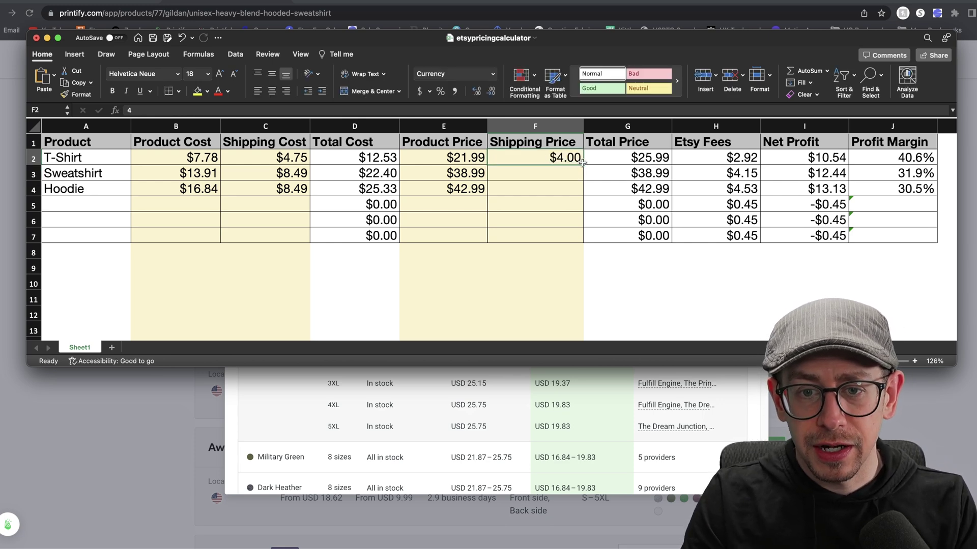
drag(583, 163, 582, 193)
key(Left)
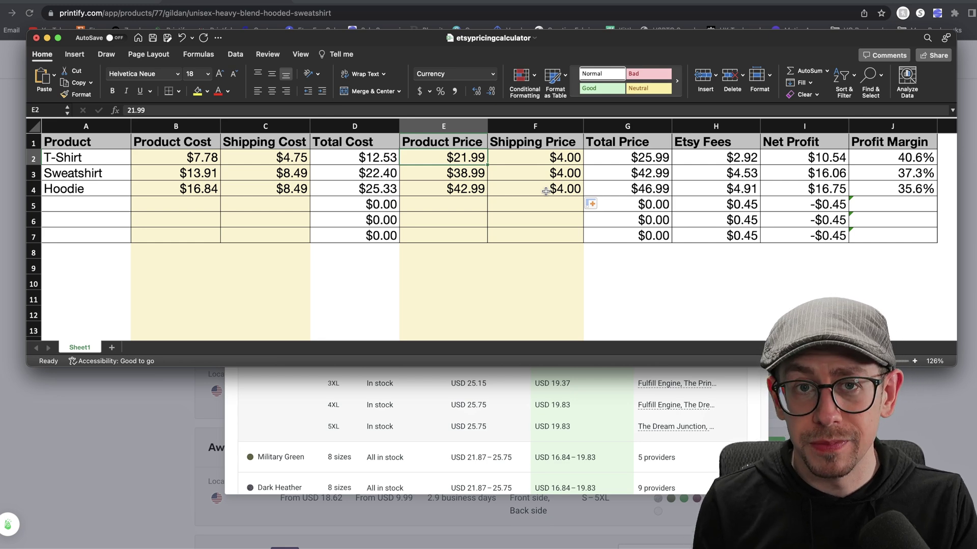
click(520, 217)
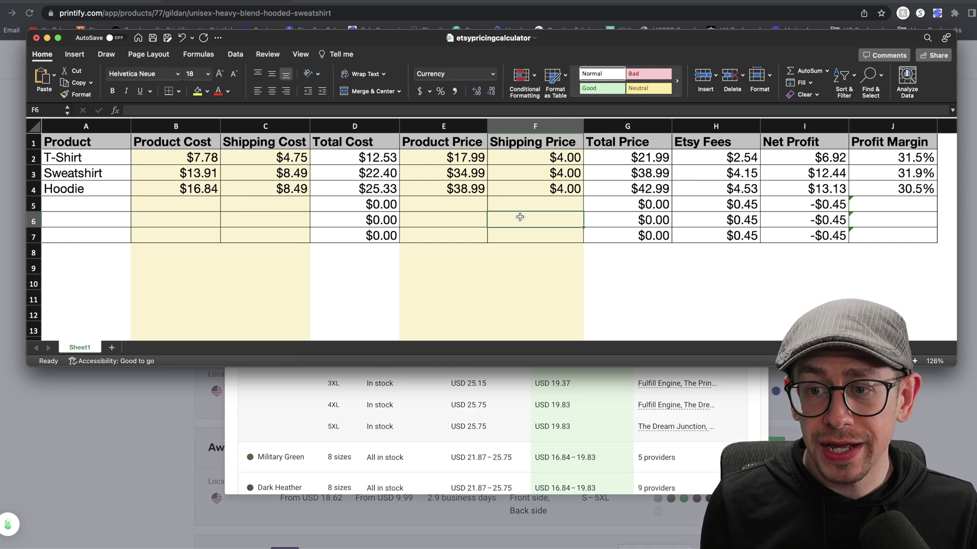
click(529, 158)
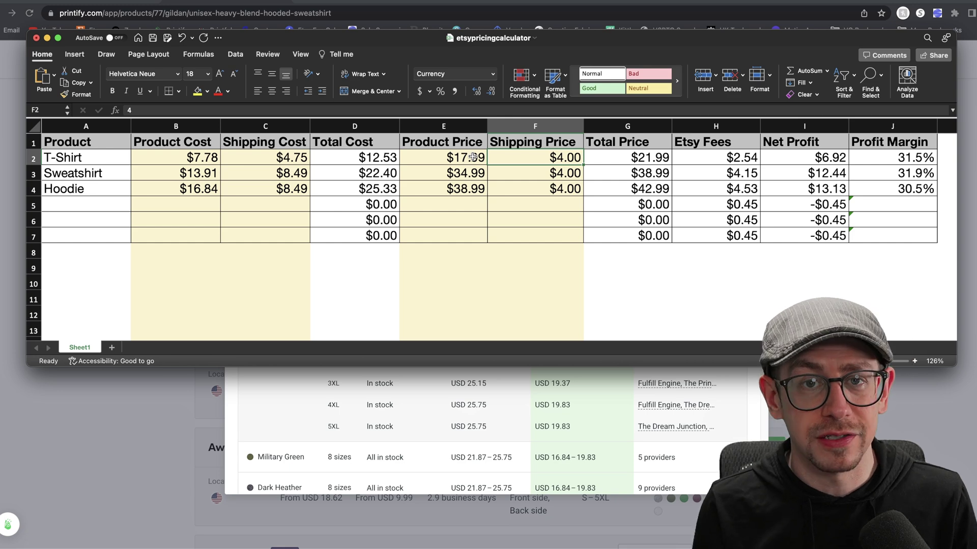
click(500, 209)
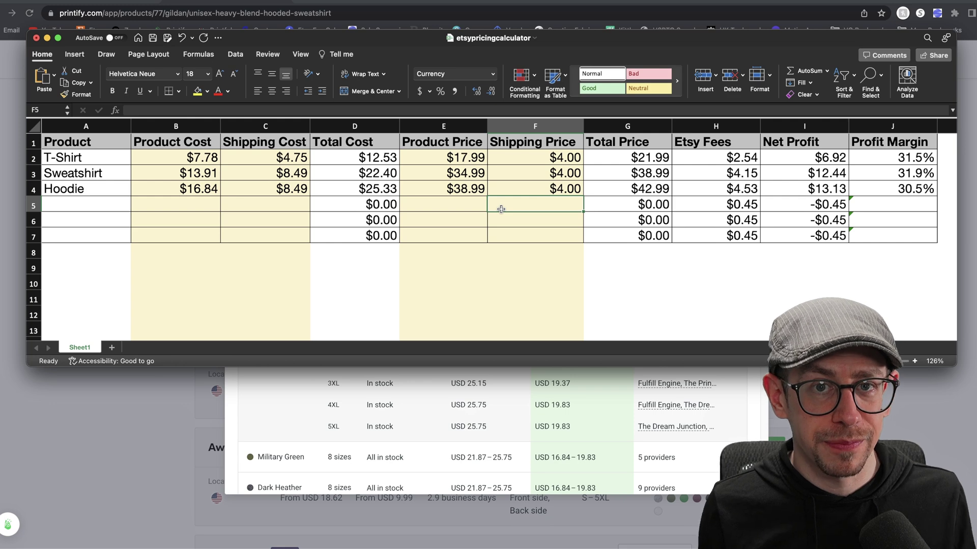
click(465, 189)
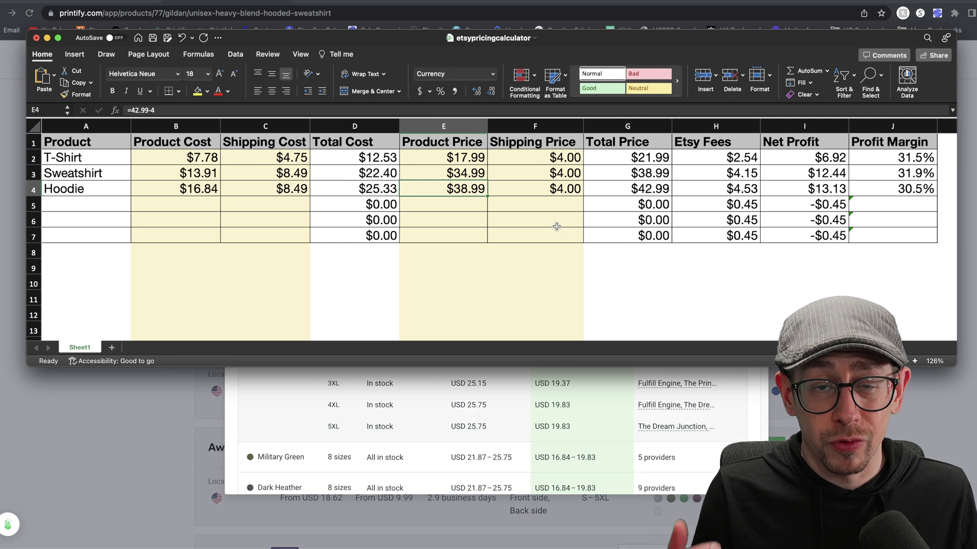
Give the Hoodie $8.00 shipping and a $34.99 product price, keeping its $42.99 total
click(559, 189)
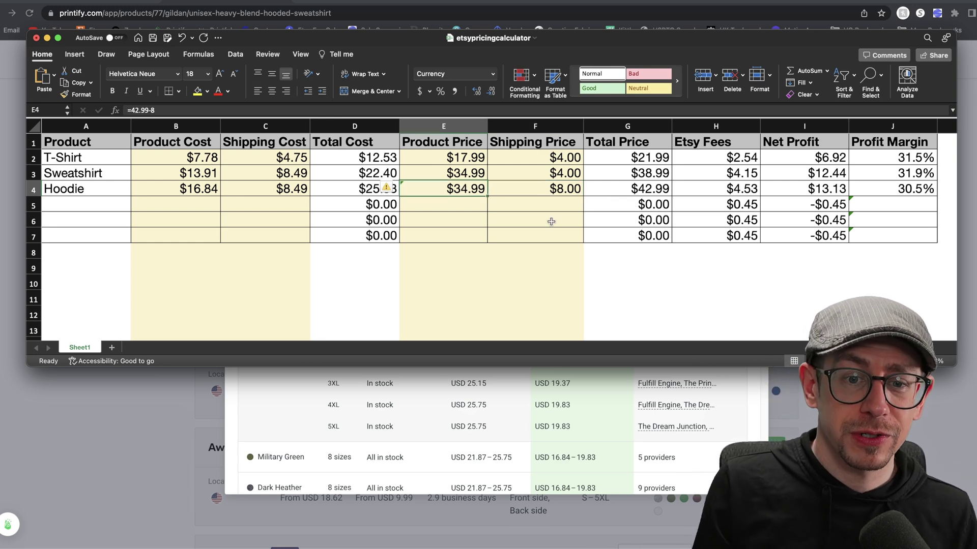
mouse_move(545, 189)
mouse_down()
mouse_move(541, 200)
mouse_move(545, 190)
mouse_move(502, 186)
mouse_up()
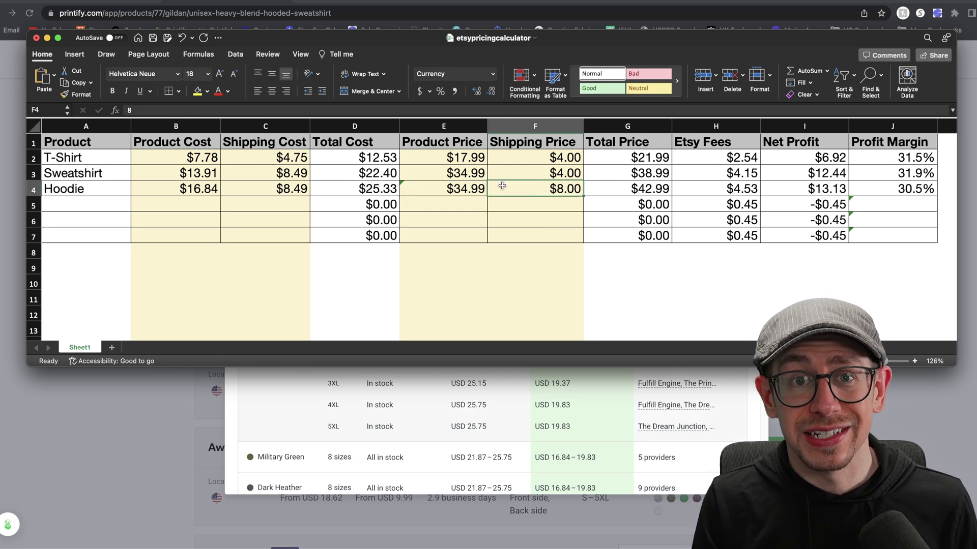
click(504, 212)
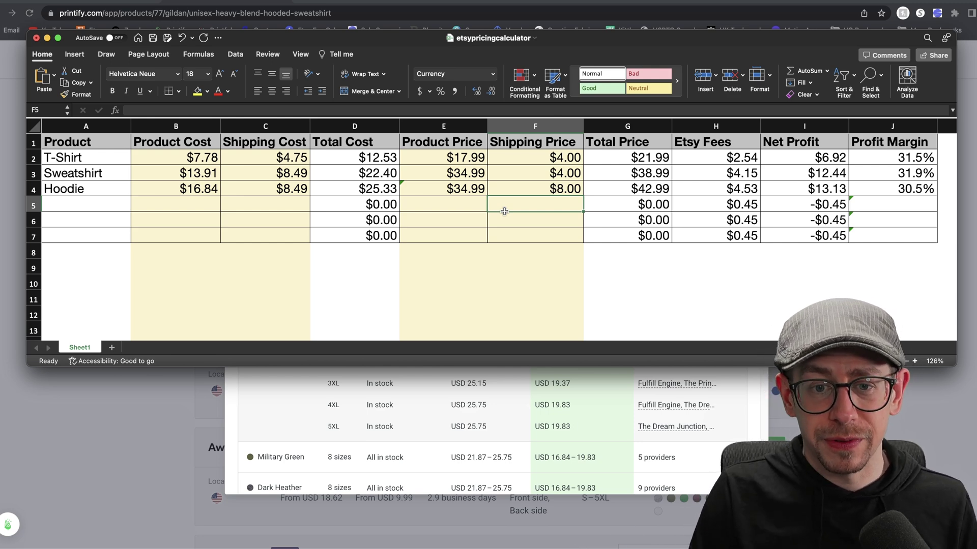
click(518, 194)
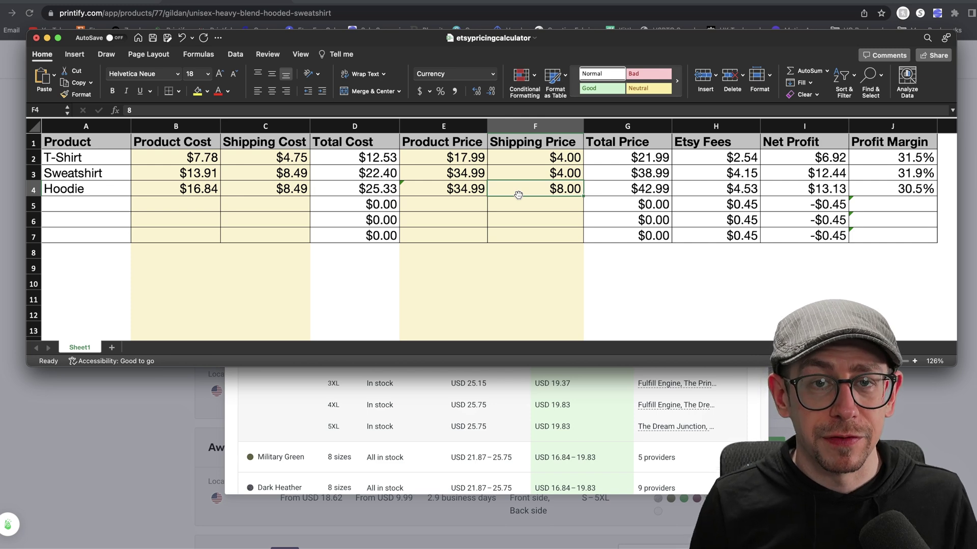
Undo the Hoodie edits so E4 shows =42.99-4, confirming price equals total minus shipping
click(472, 188)
key(super+z)
key(super+z)
key(super+z)
key(super+z)
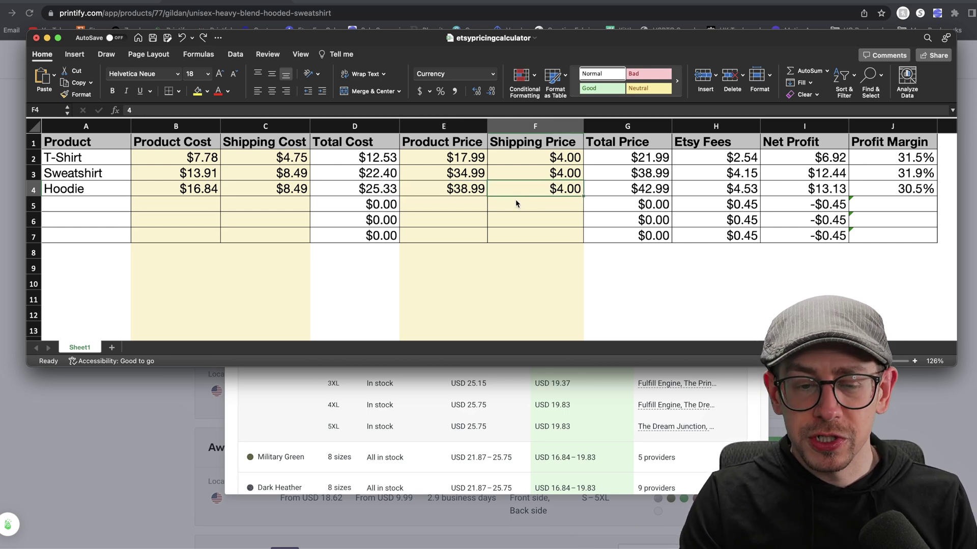
key(super+z)
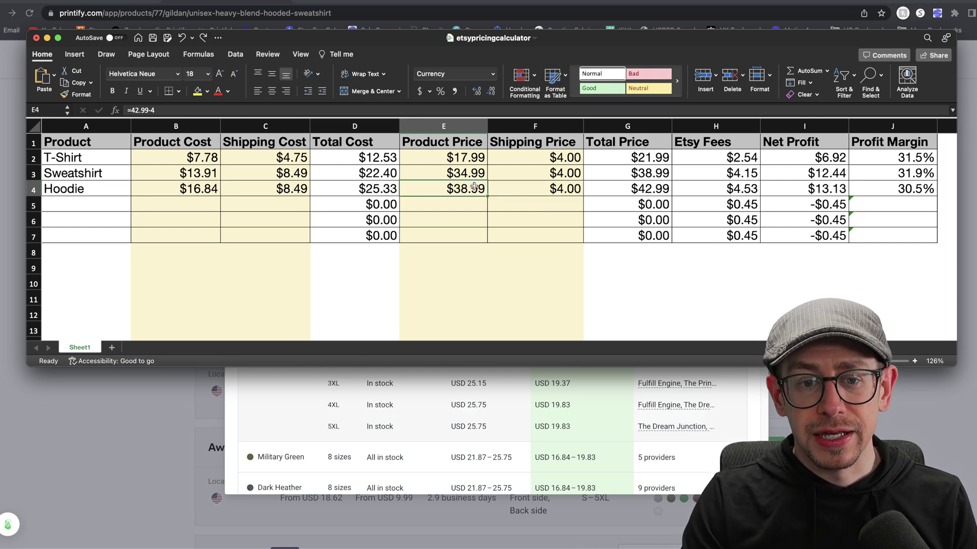
click(507, 213)
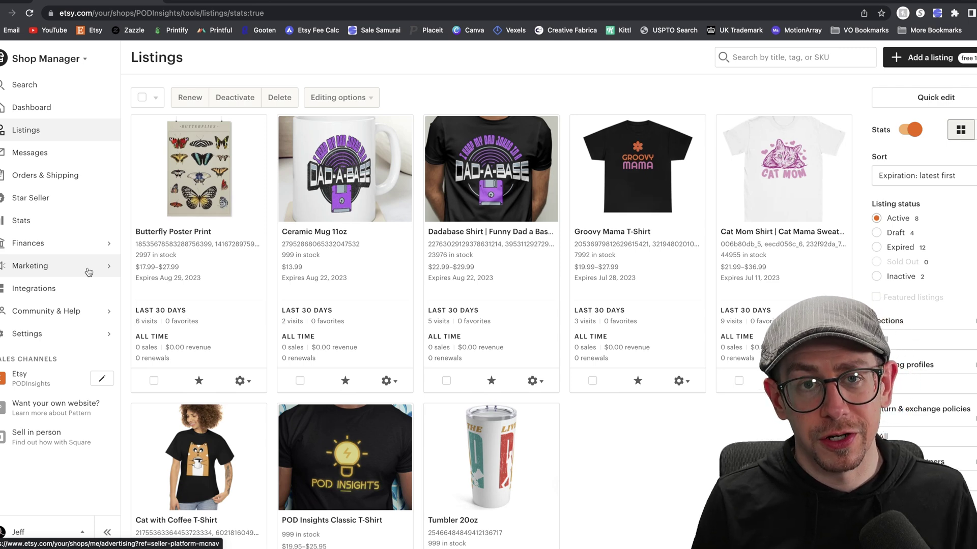
Go to Settings > Shipping settings and briefly view the T-Shirts profile's edit form
click(71, 334)
click(82, 175)
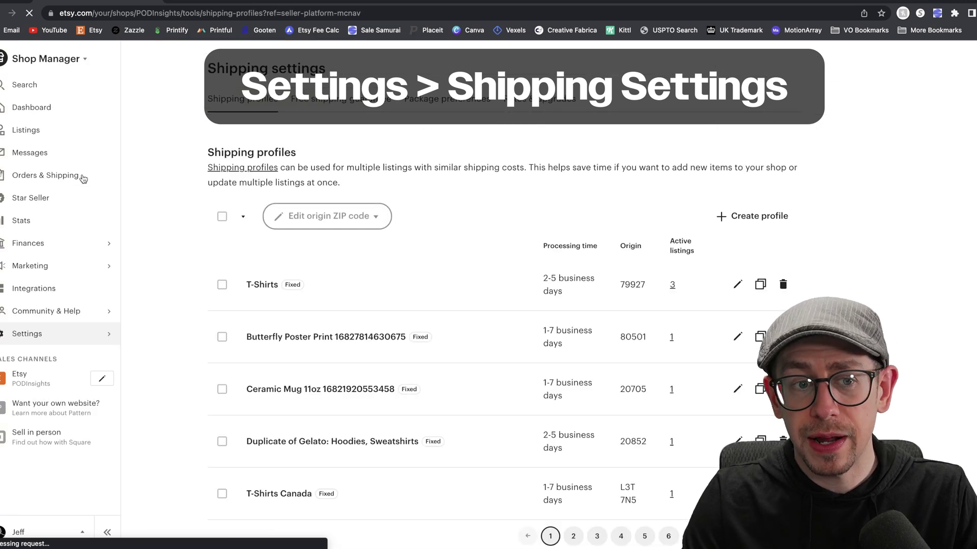
scroll(702, 136, down, 2)
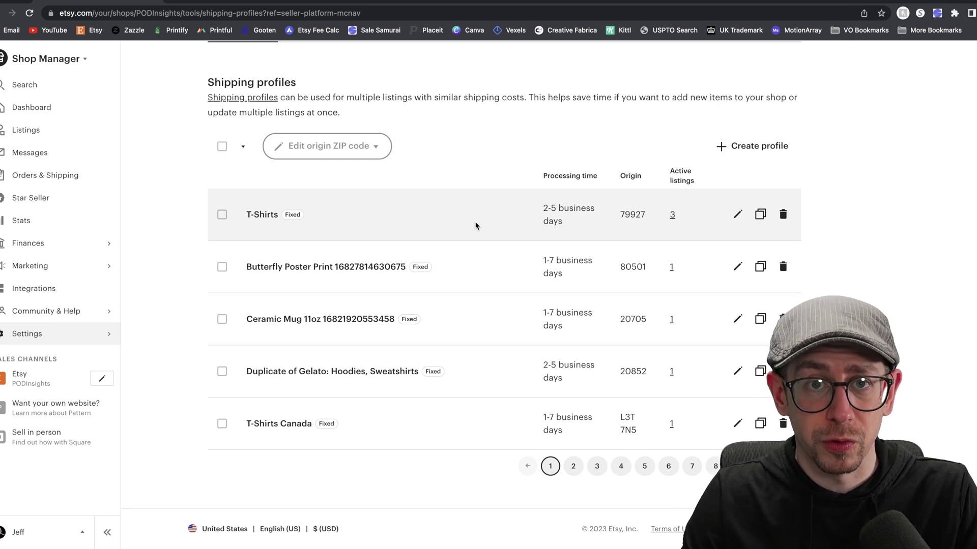
click(737, 214)
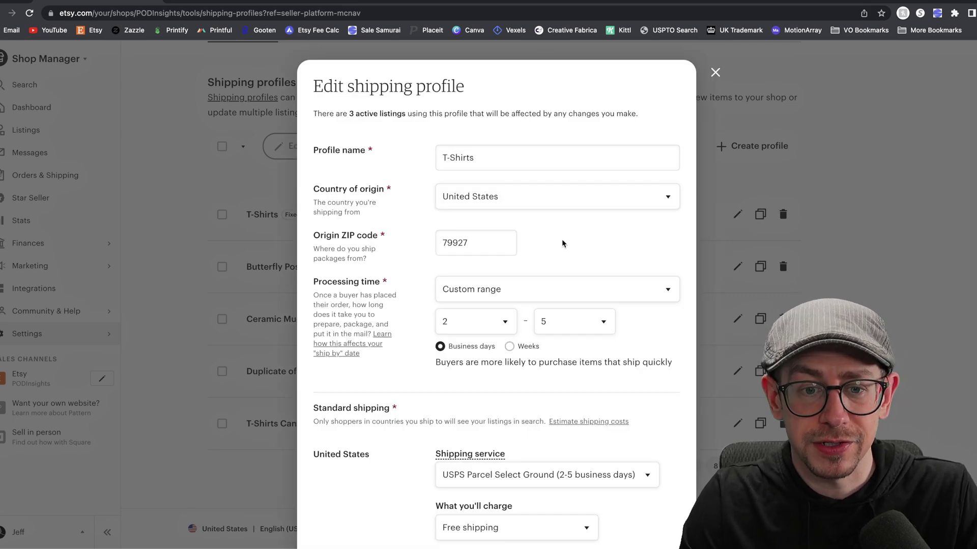
key(Escape)
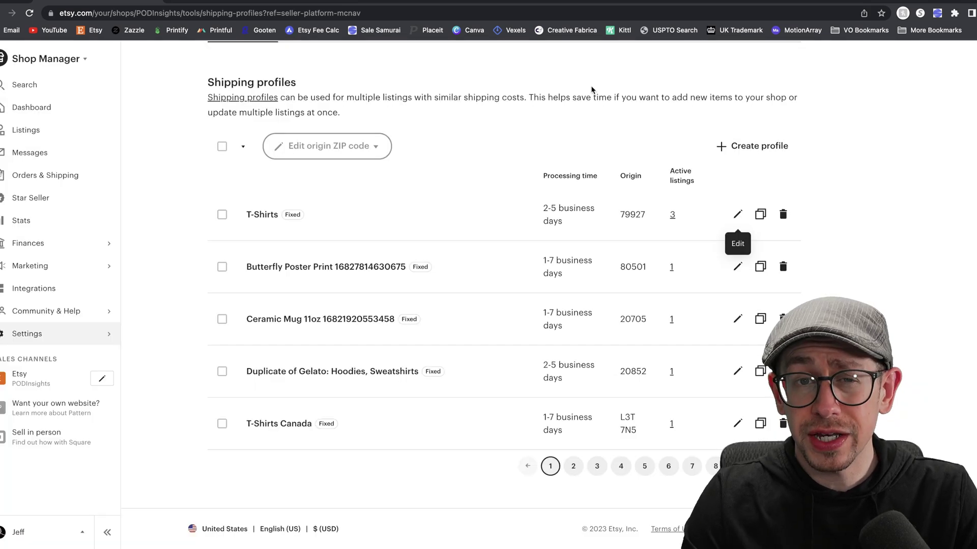
Duplicate the T-Shirts profile and review its rates: free US, Canada $7.99, UK $8.99
click(760, 215)
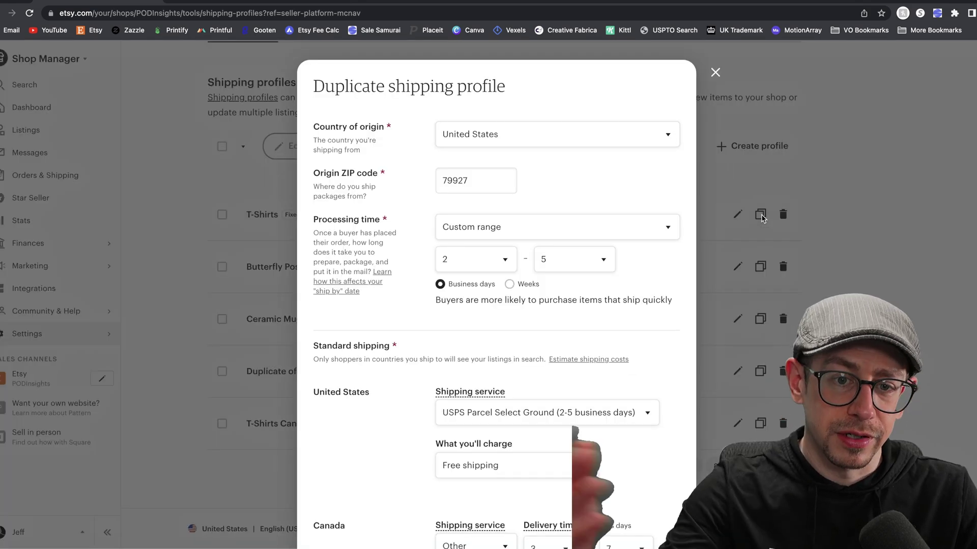
click(505, 179)
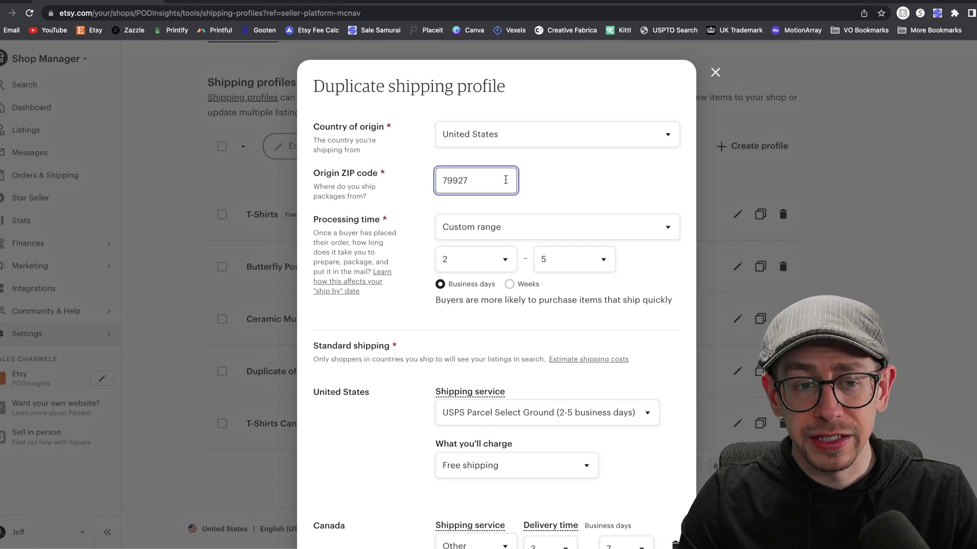
scroll(506, 179, down, 2)
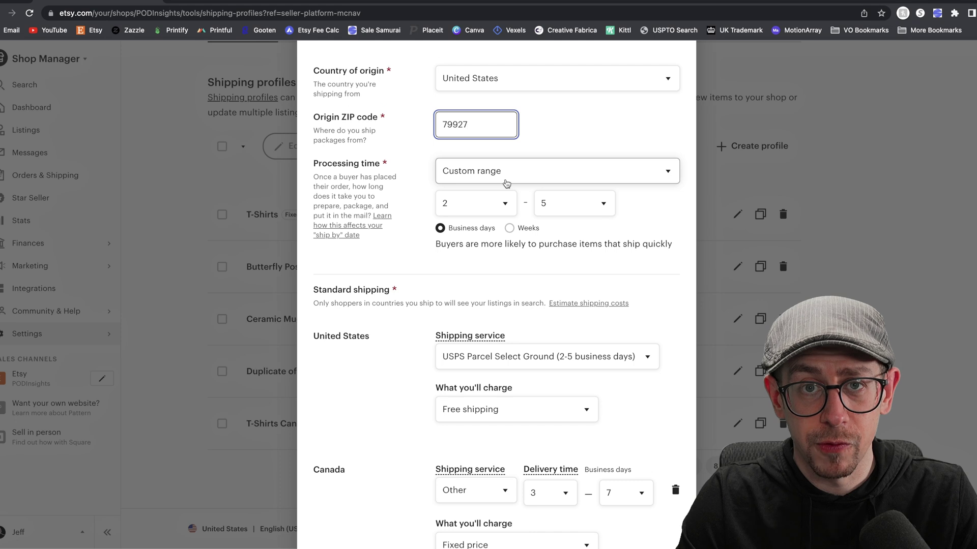
scroll(609, 221, down, 1)
click(610, 221)
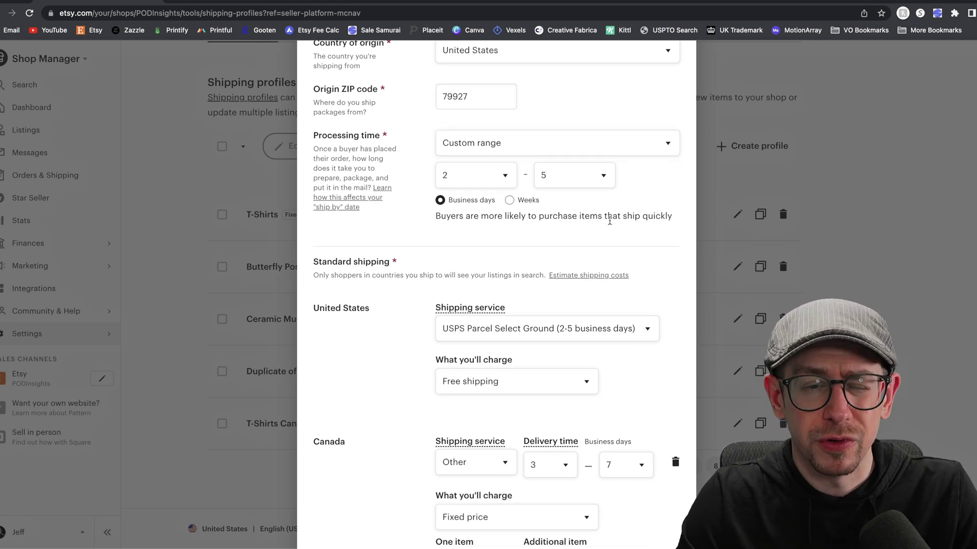
scroll(609, 221, down, 2)
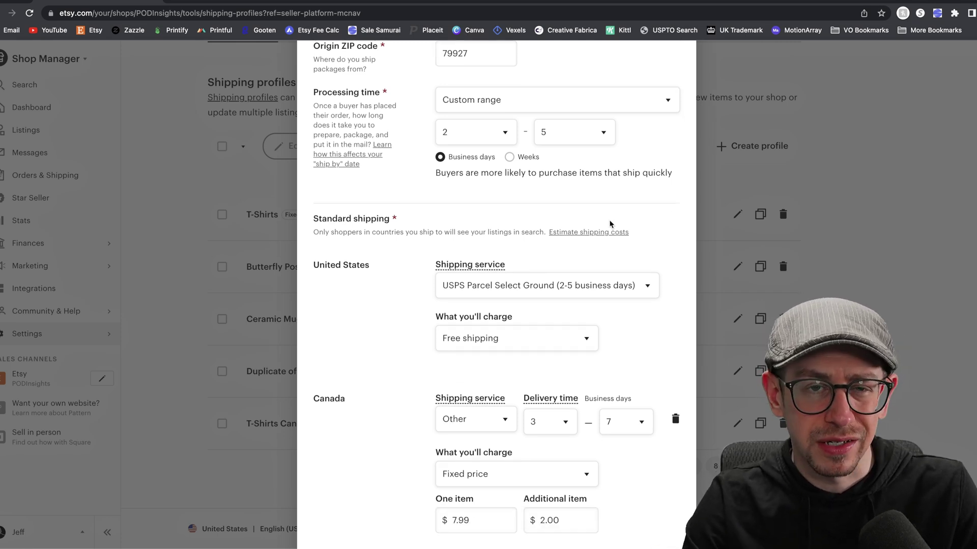
scroll(610, 224, down, 1)
scroll(609, 225, down, 6)
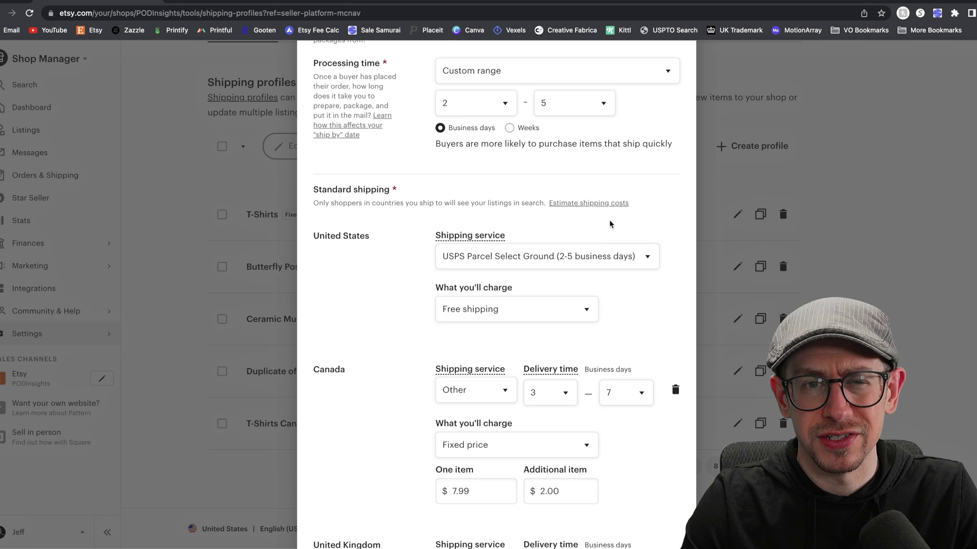
scroll(610, 224, down, 2)
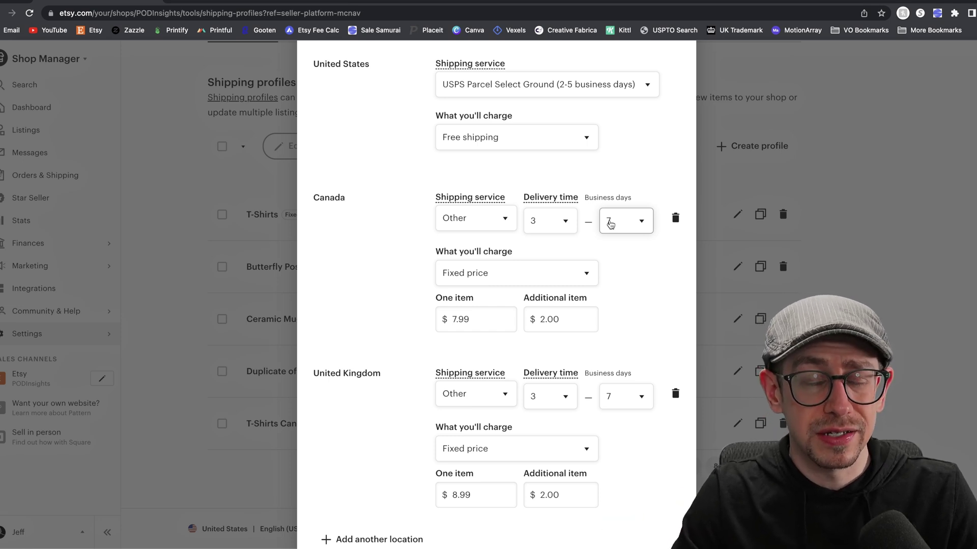
scroll(610, 225, down, 1)
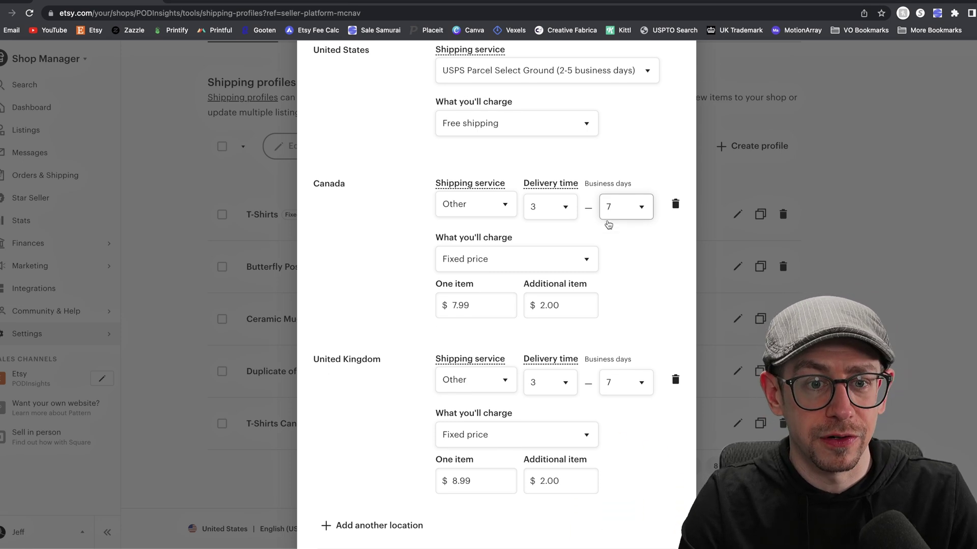
scroll(607, 223, down, 2)
scroll(605, 224, up, 7)
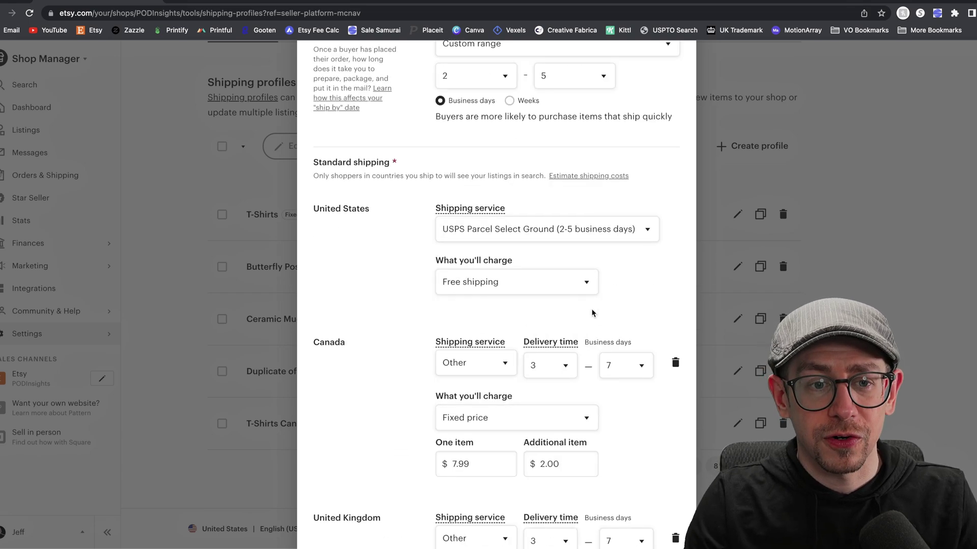
scroll(592, 312, down, 5)
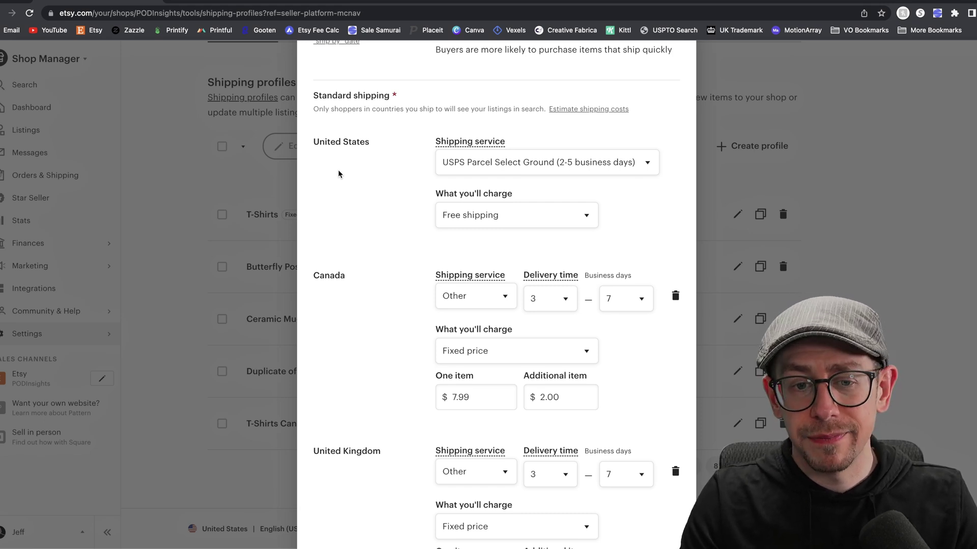
Switch US shipping charges in the copied profile to a Fixed price
click(491, 215)
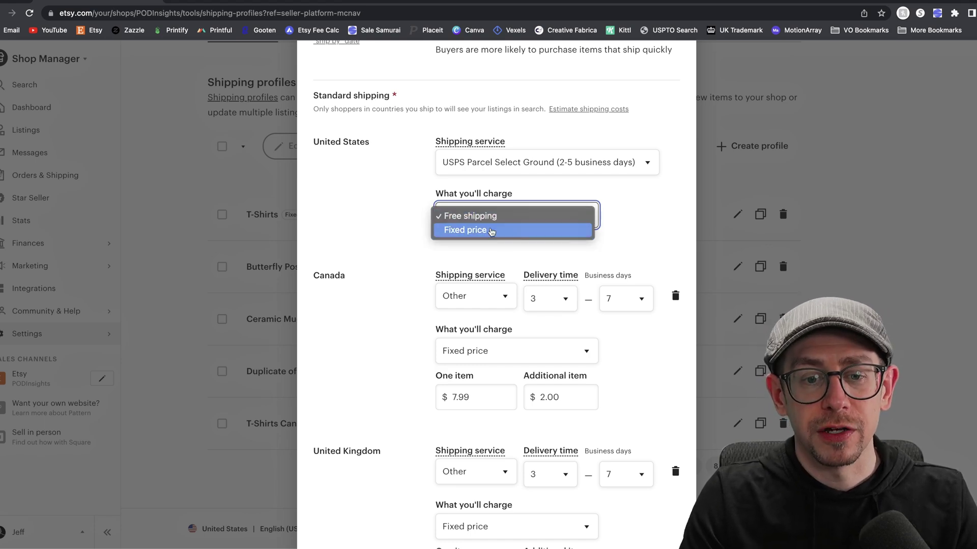
click(488, 229)
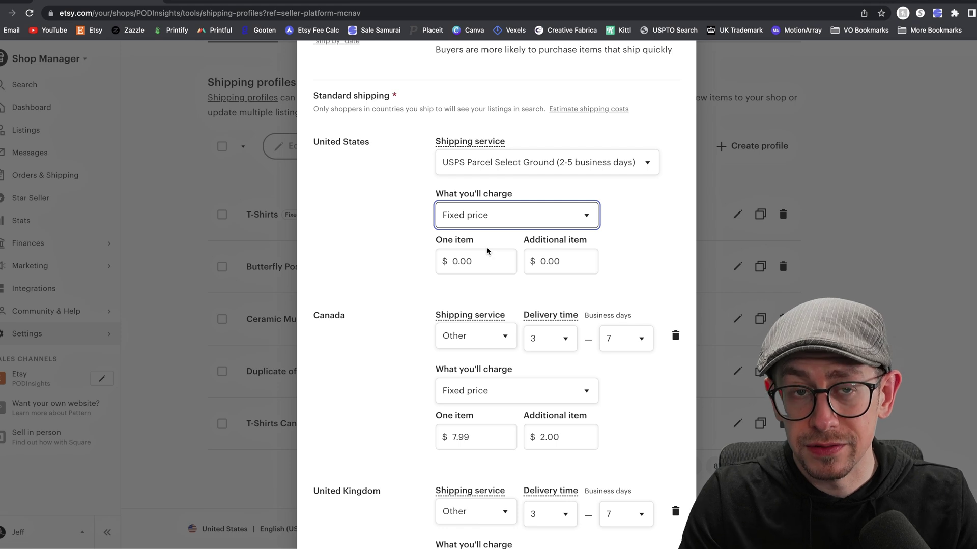
click(576, 261)
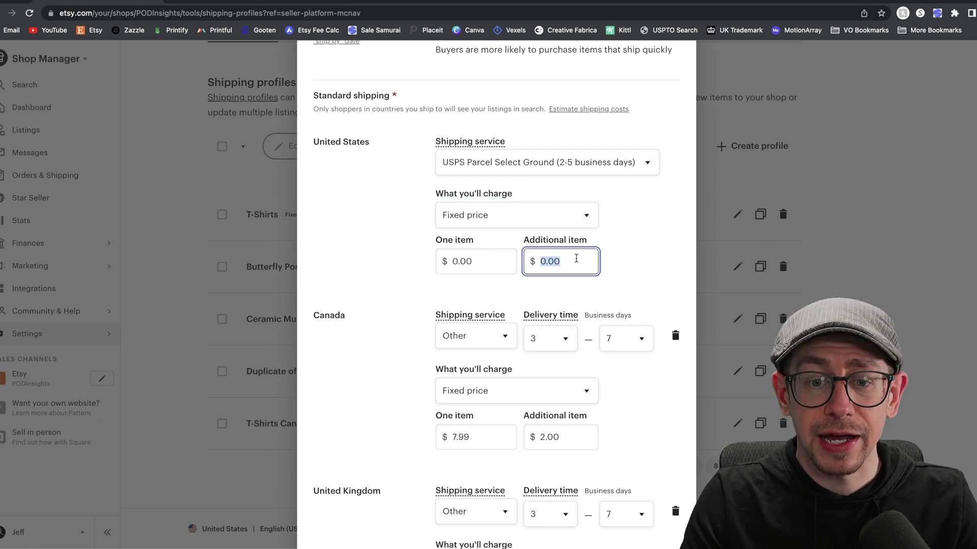
click(639, 265)
click(594, 269)
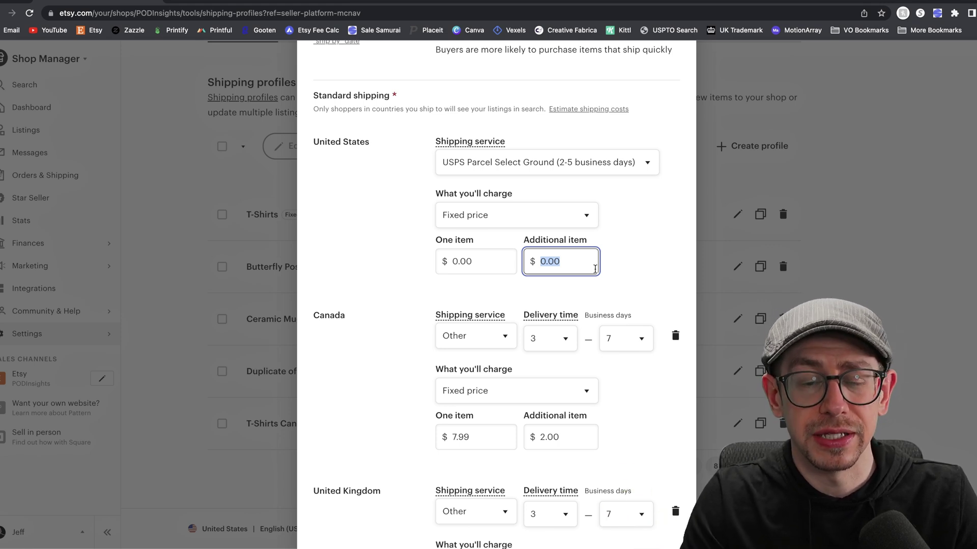
Enter $4.00 as the US one-item shipping price
scroll(594, 269, down, 2)
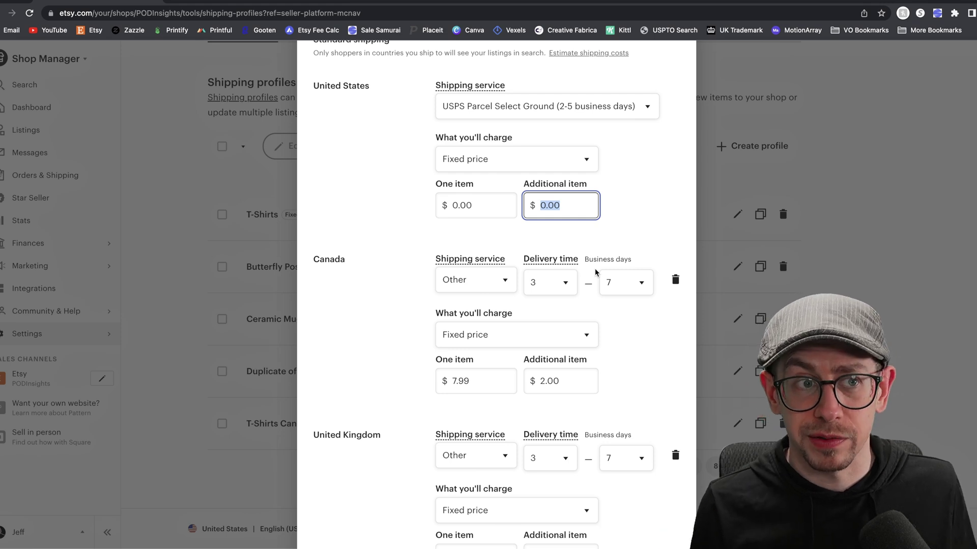
click(486, 207)
double_click(487, 207)
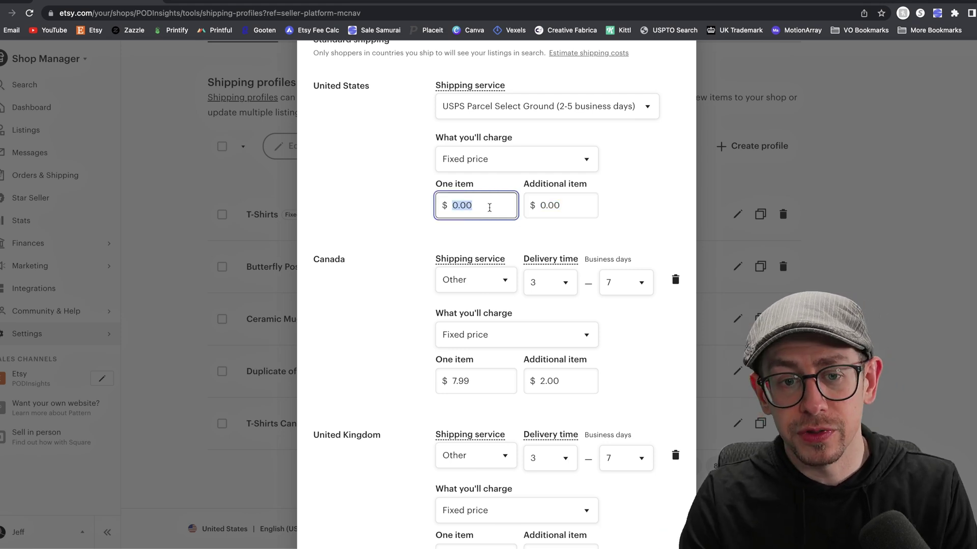
text(4.00)
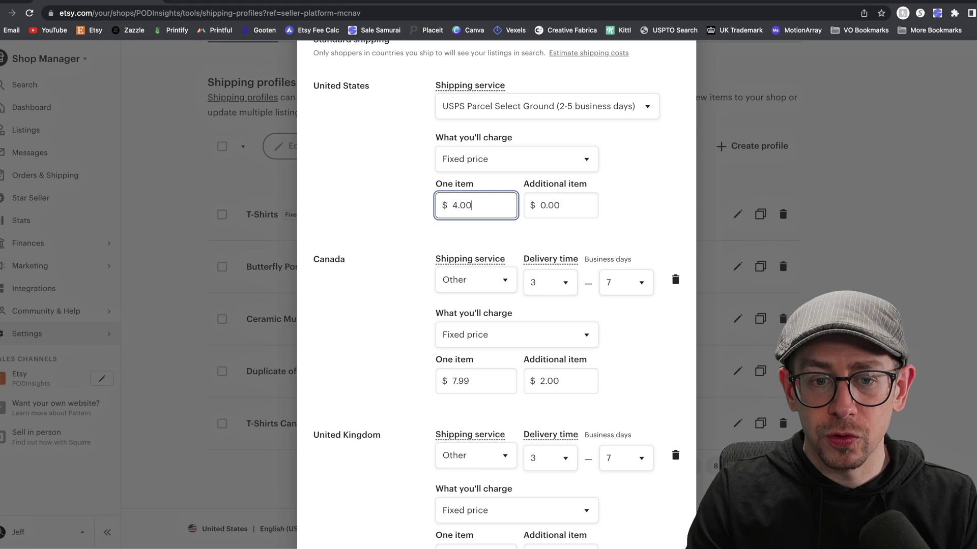
double_click(564, 208)
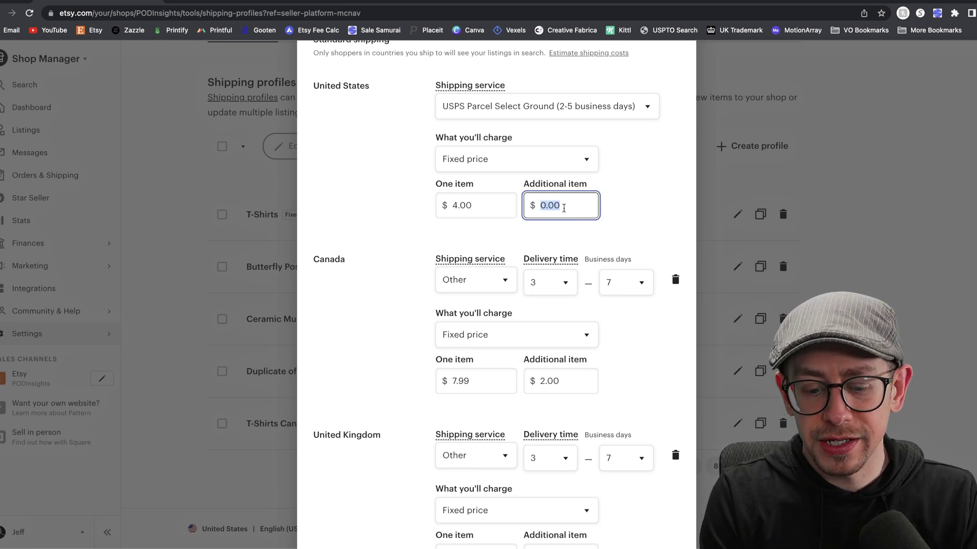
Change the US additional-item shipping price from 2.00 to $3.50, keeping one item at $4.00
text(2.00)
click(652, 200)
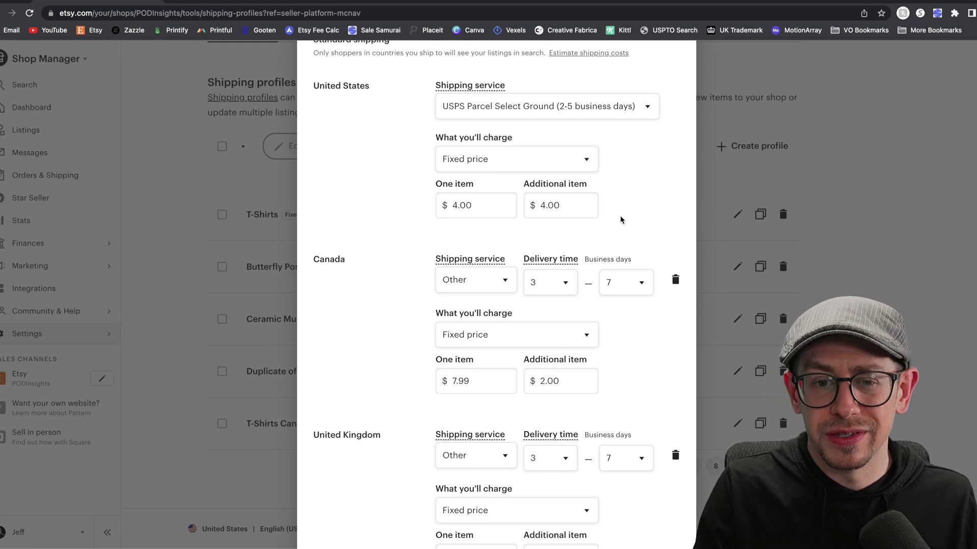
double_click(589, 209)
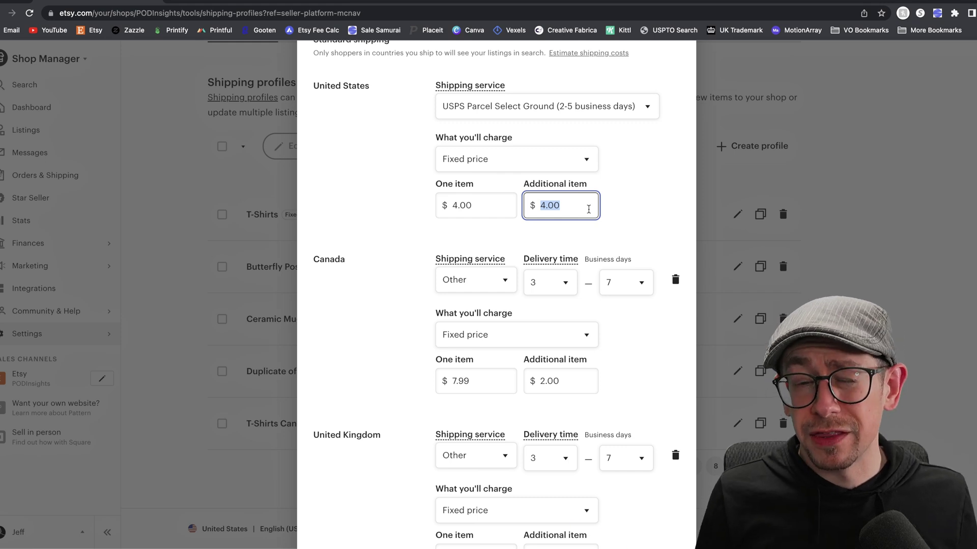
text(3.50)
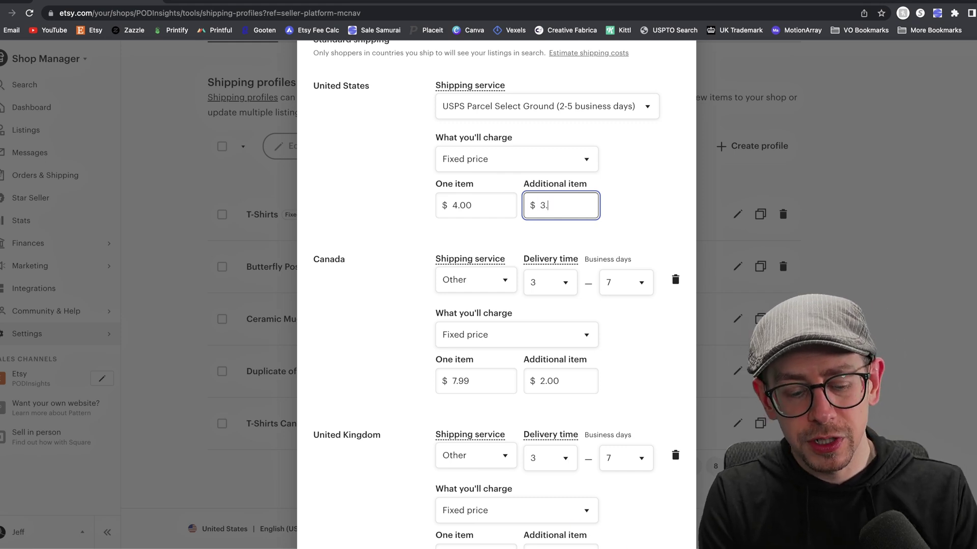
click(626, 213)
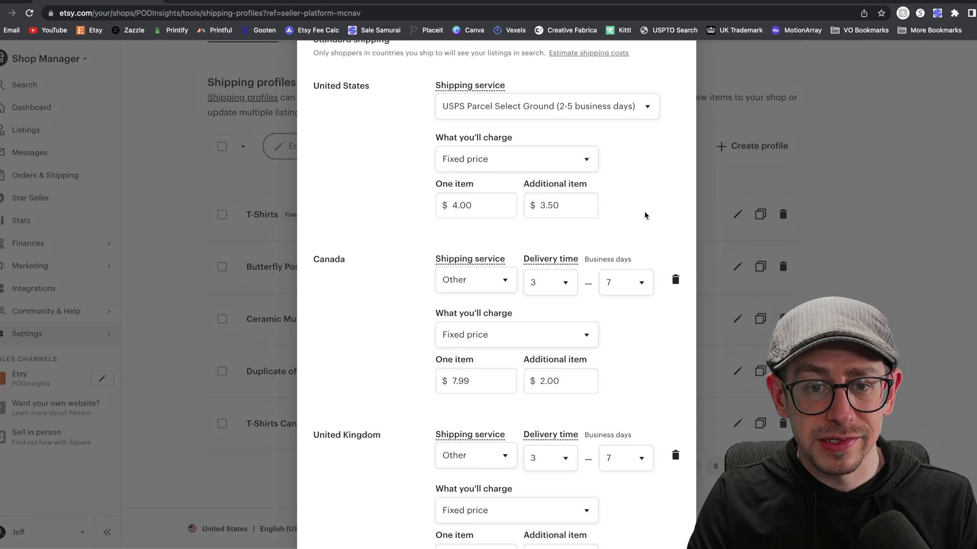